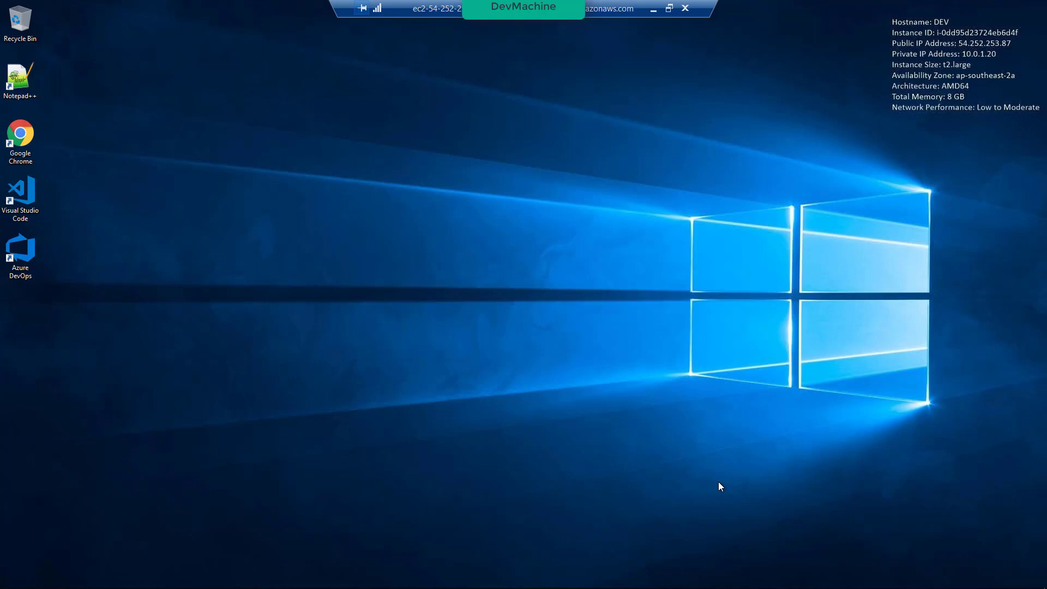
Launch Visual Studio Code and open the MyWolfApp folder from C:\Dev
{"action": "double_click", "coordinate": [16, 211]}
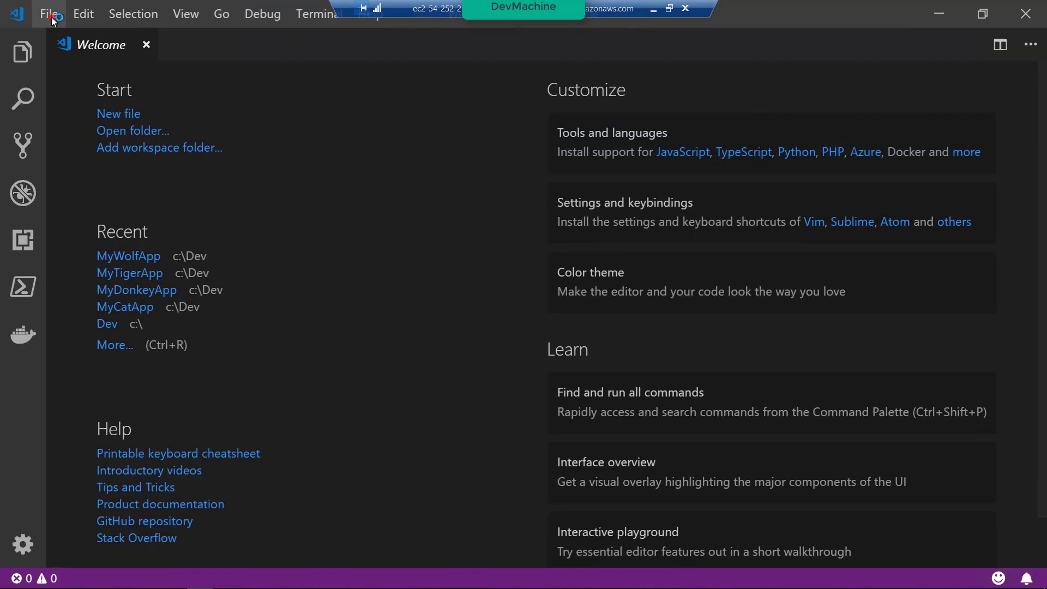
{"action": "left_click", "coordinate": [51, 17]}
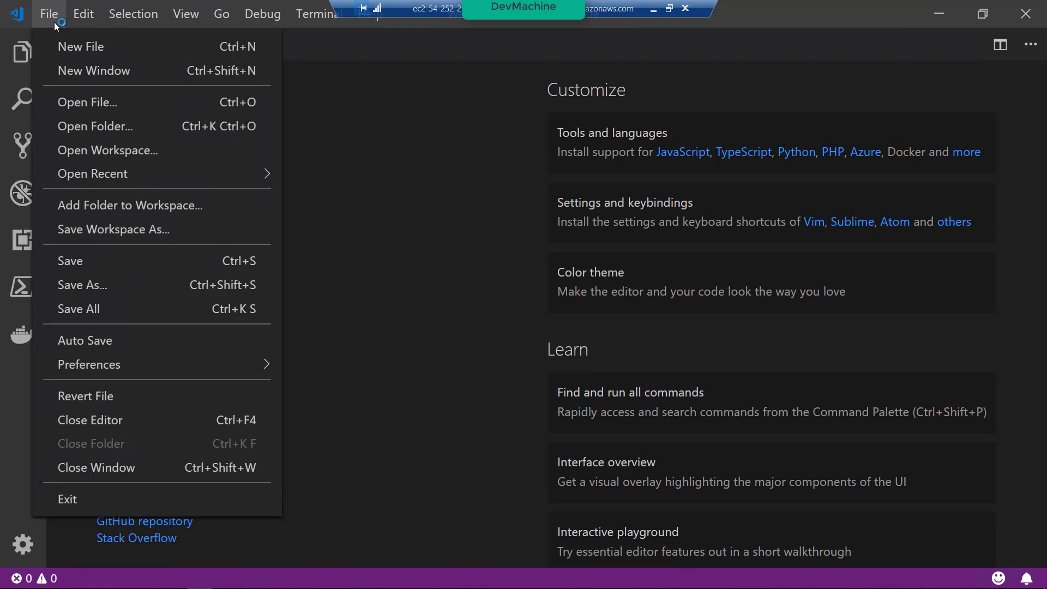
{"action": "left_click", "coordinate": [106, 129]}
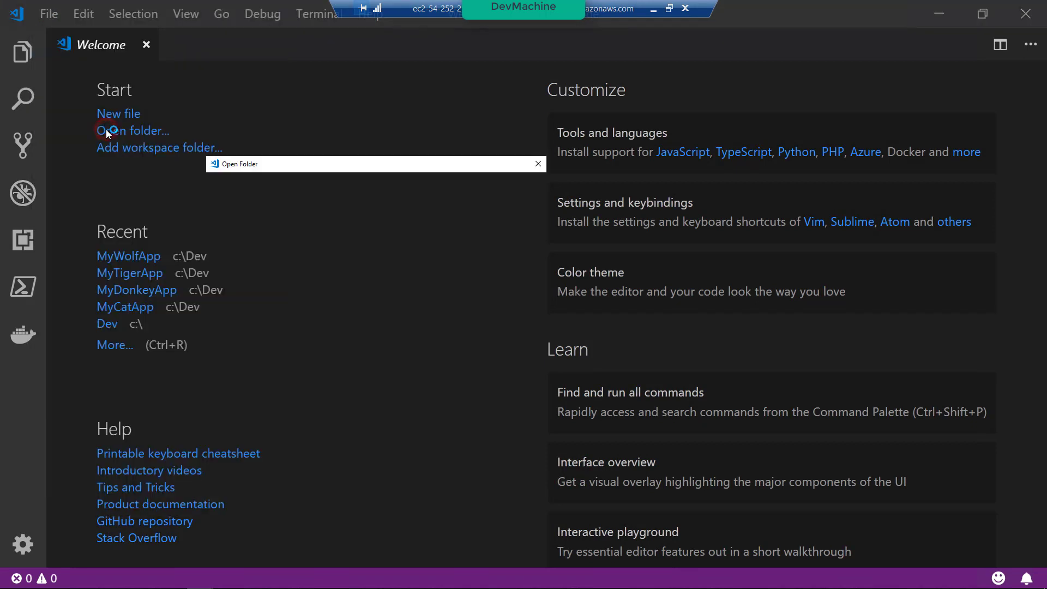
{"action": "left_click", "coordinate": [365, 184]}
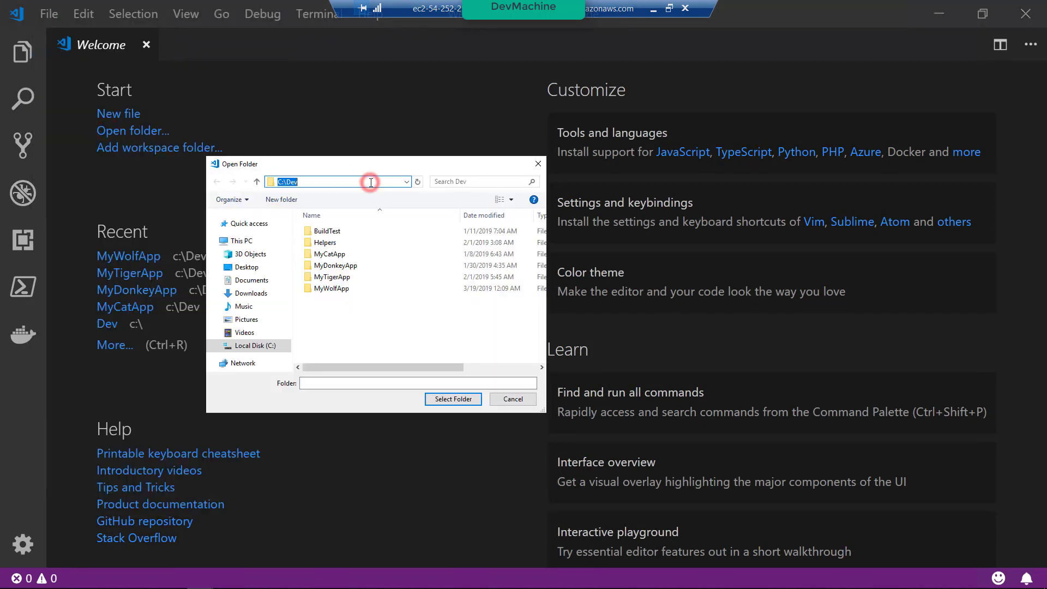
{"action": "left_click", "coordinate": [335, 181]}
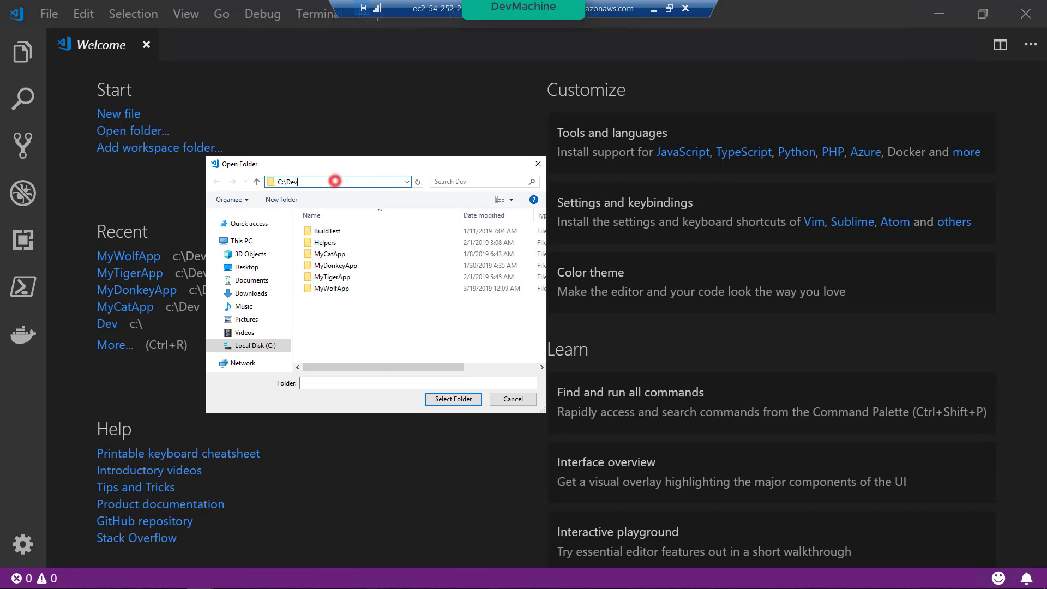
{"action": "left_click", "coordinate": [325, 292]}
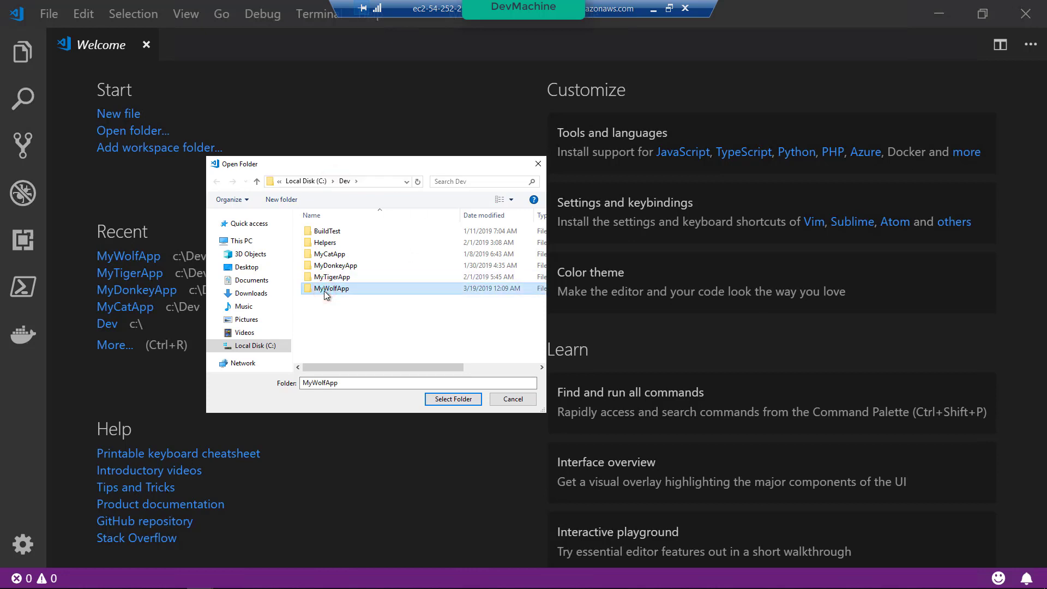
{"action": "left_click", "coordinate": [437, 399]}
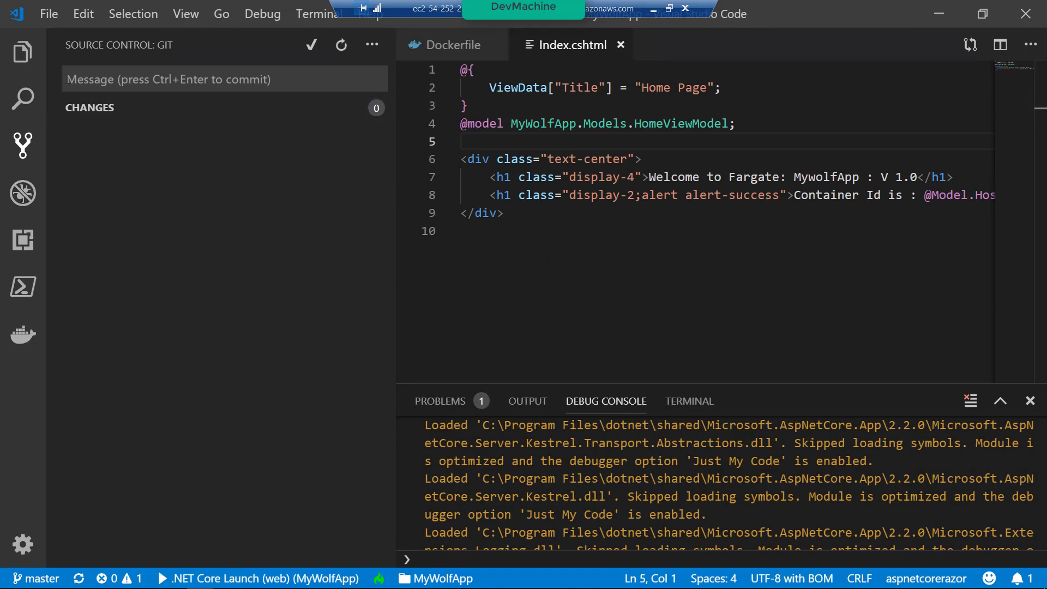
Show the project's files, collapse the Views folder, and open the Dockerfile to review its base image and exposed port
{"action": "left_click", "coordinate": [30, 61]}
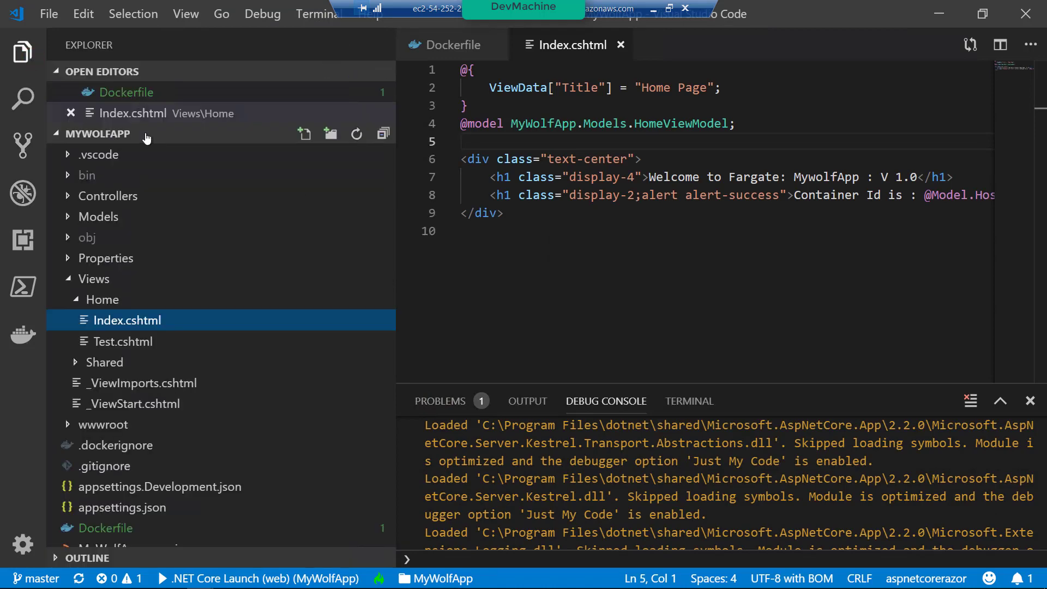
{"action": "left_click", "coordinate": [71, 279]}
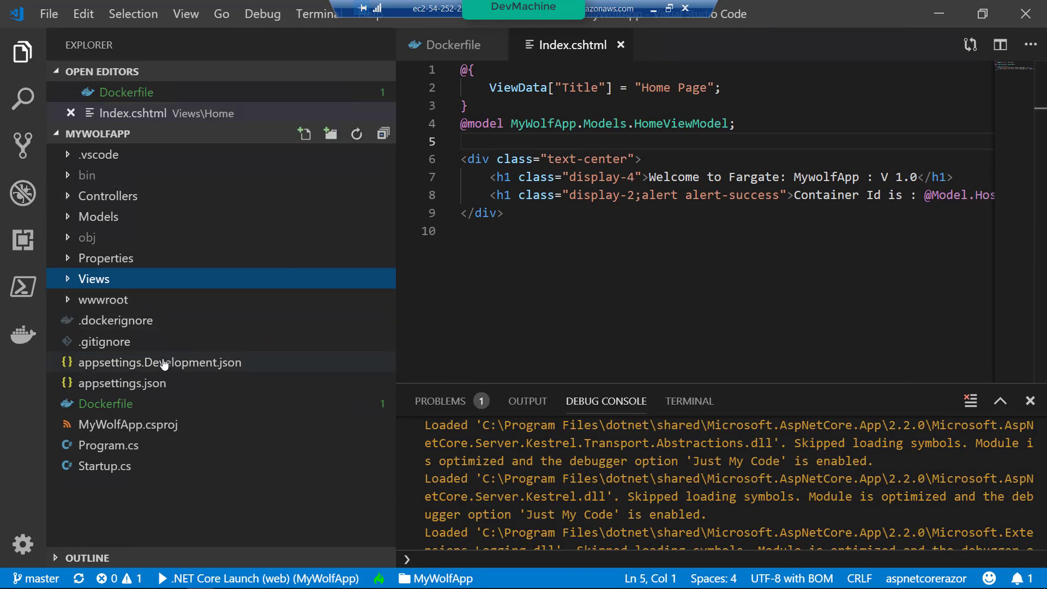
{"action": "left_click", "coordinate": [116, 407]}
{"action": "left_click", "coordinate": [631, 104]}
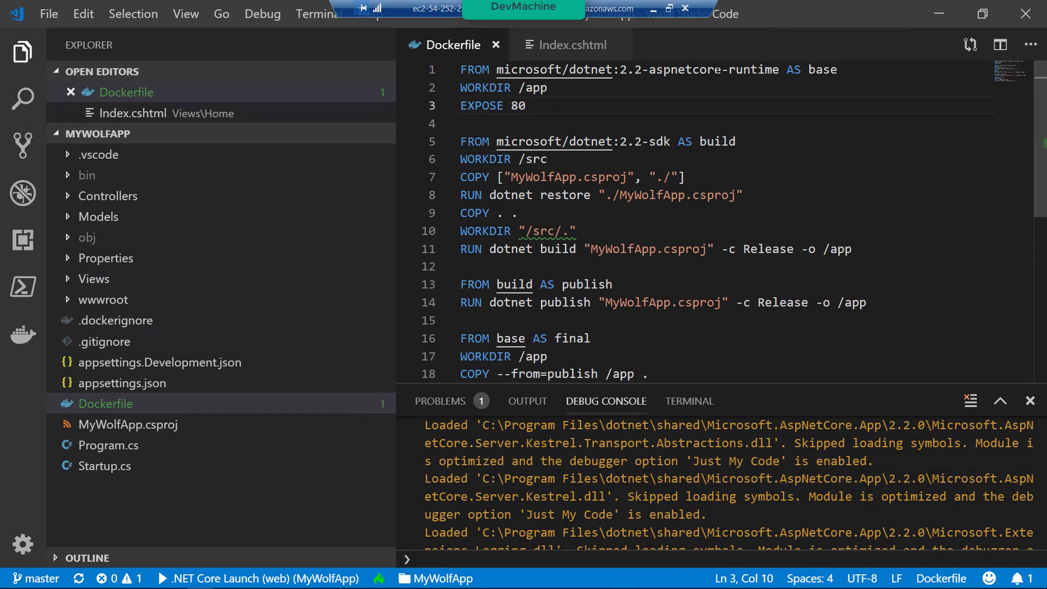
{"action": "left_click", "coordinate": [785, 70]}
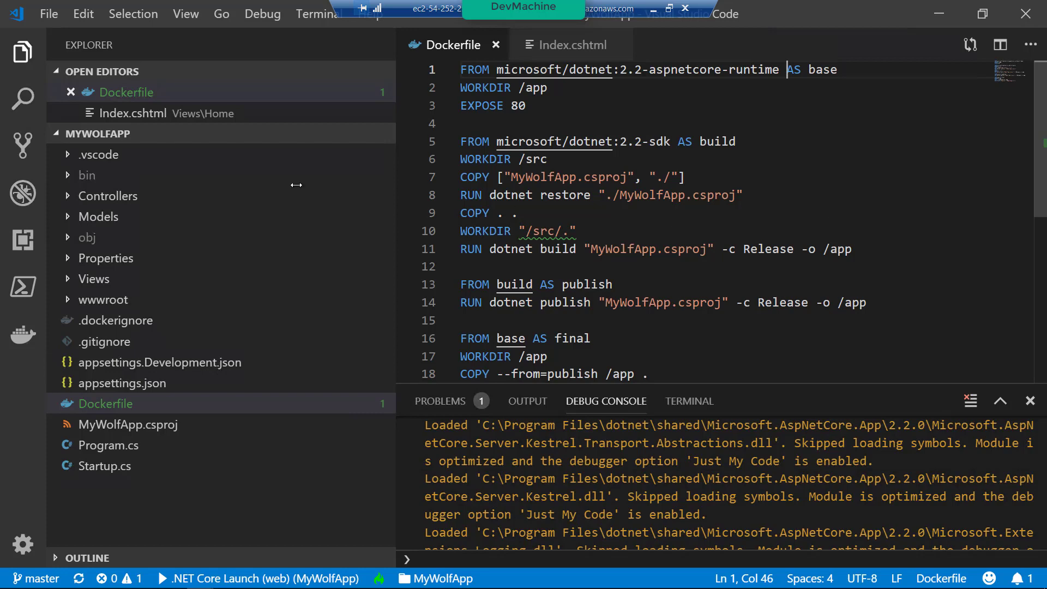
Start debugging the app with the .NET Core Launch (web) configuration
{"action": "left_click", "coordinate": [28, 198]}
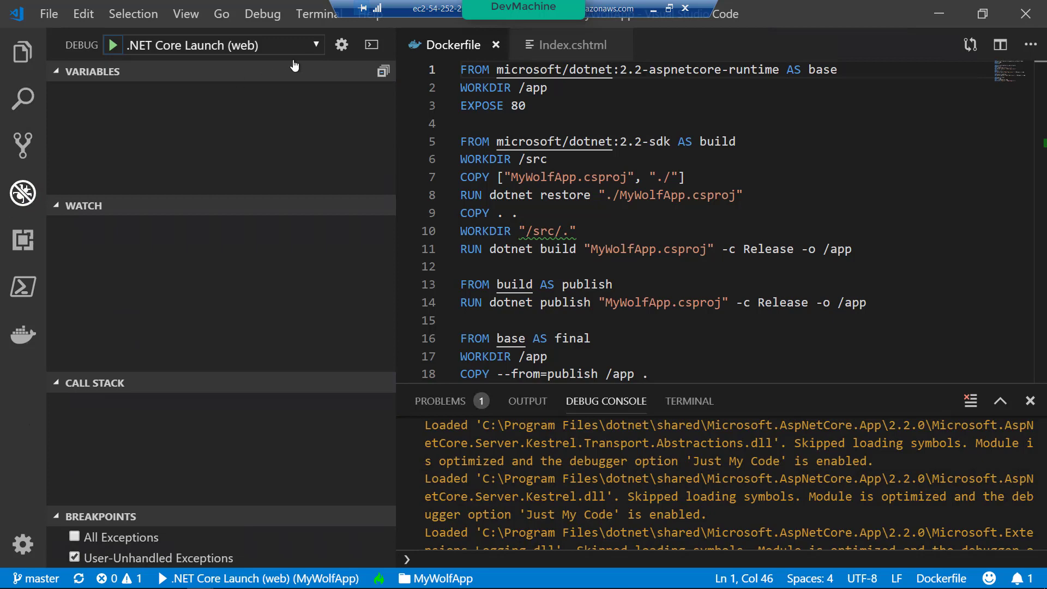
{"action": "left_click", "coordinate": [317, 46]}
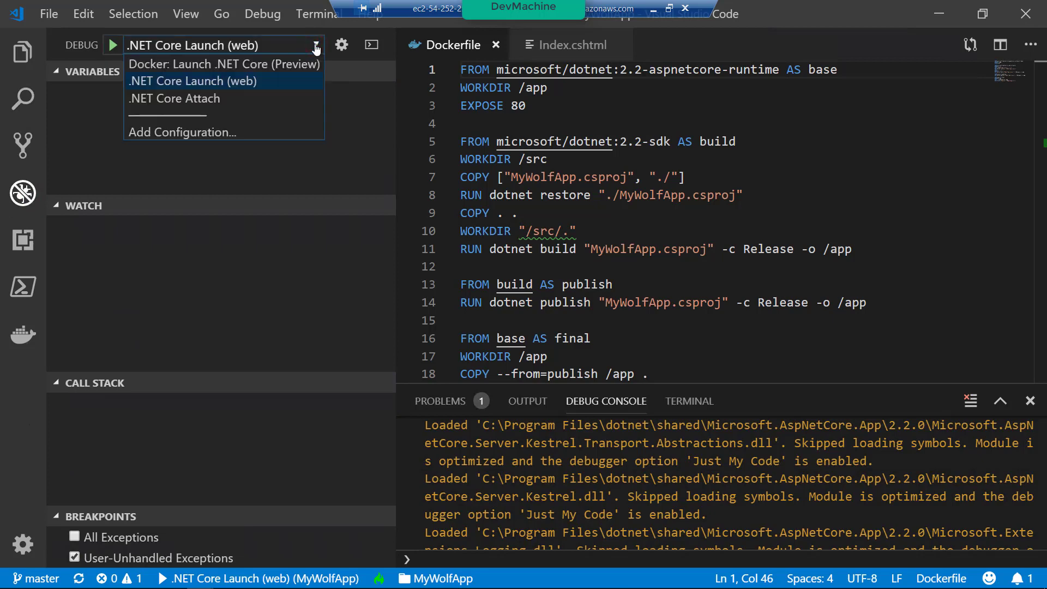
{"action": "left_click", "coordinate": [250, 82]}
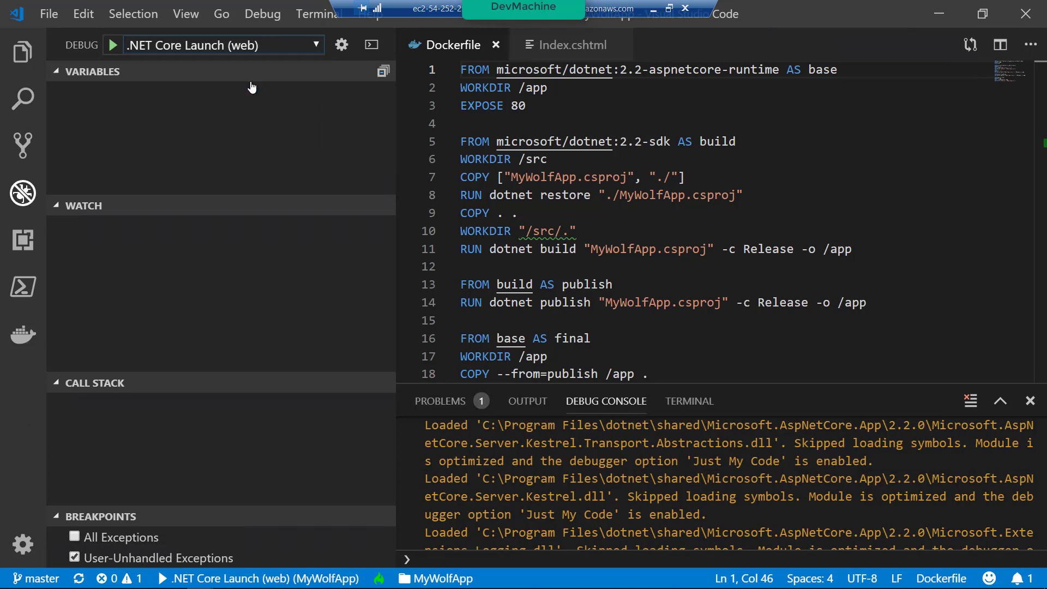
{"action": "left_click", "coordinate": [113, 45]}
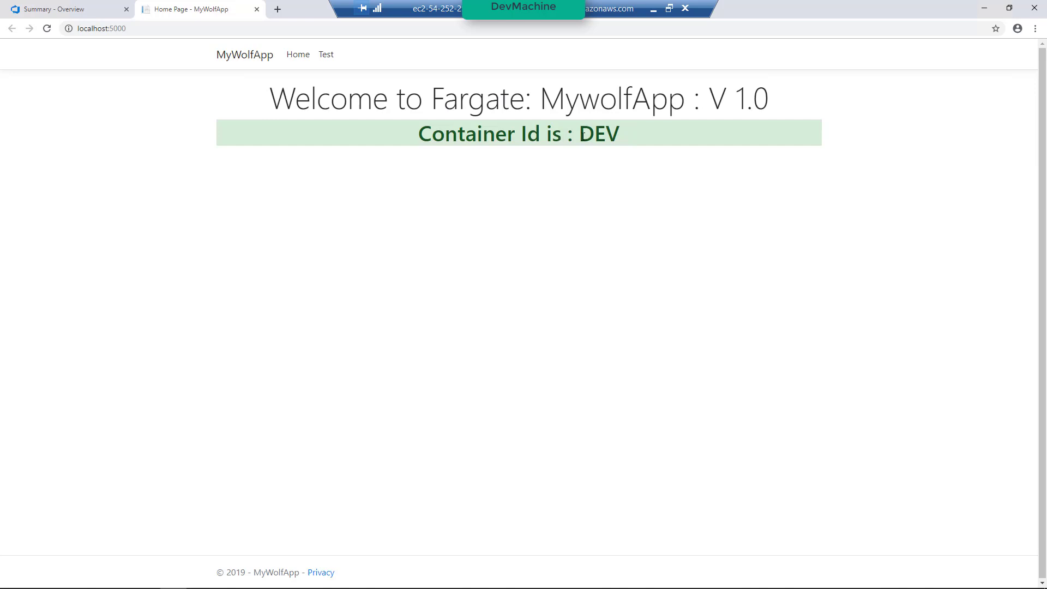
Highlight the container Id value on the app's home page in the browser
{"action": "left_click_drag", "start_coordinate": [577, 134], "coordinate": [620, 137]}
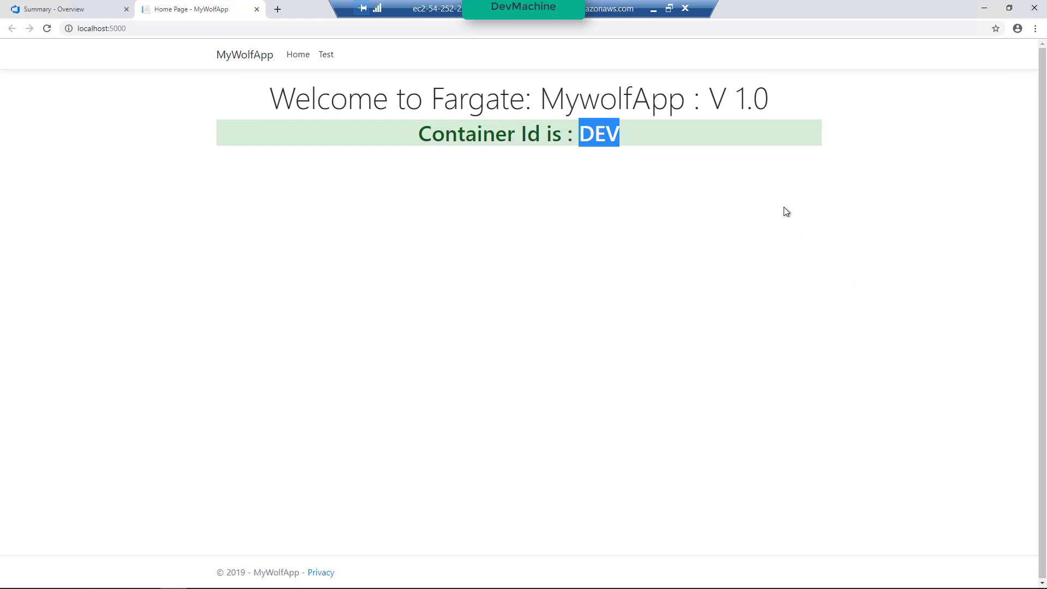
{"action": "left_click", "coordinate": [583, 136]}
{"action": "left_click_drag", "start_coordinate": [577, 134], "coordinate": [629, 141]}
Visit the app's Test page, reload it several times to check the time display, and return to the home page
{"action": "left_click", "coordinate": [326, 54]}
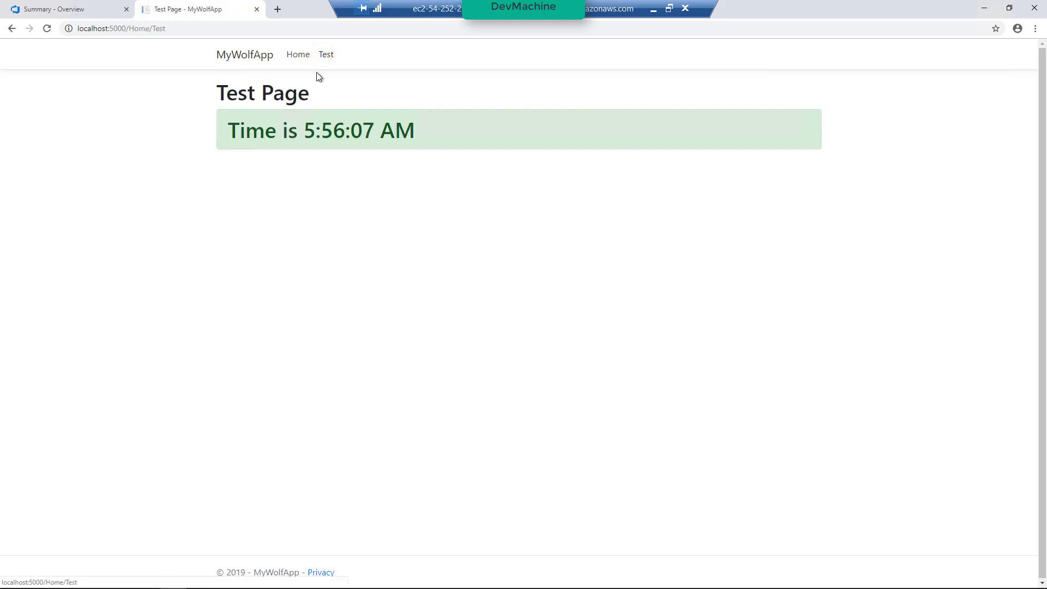
{"action": "left_click", "coordinate": [47, 29]}
{"action": "left_click", "coordinate": [47, 29]}
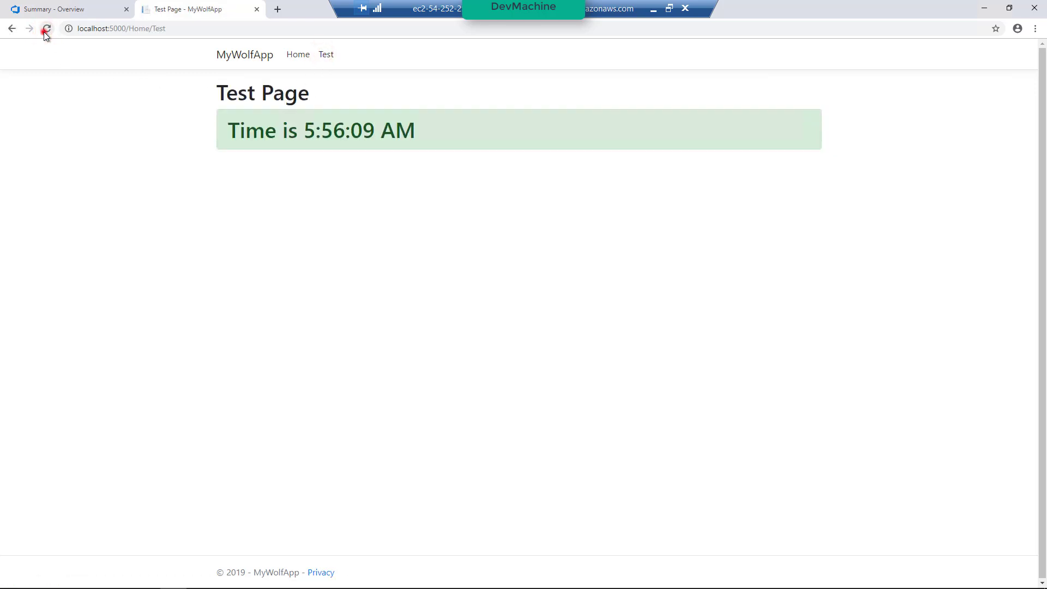
{"action": "left_click", "coordinate": [47, 31]}
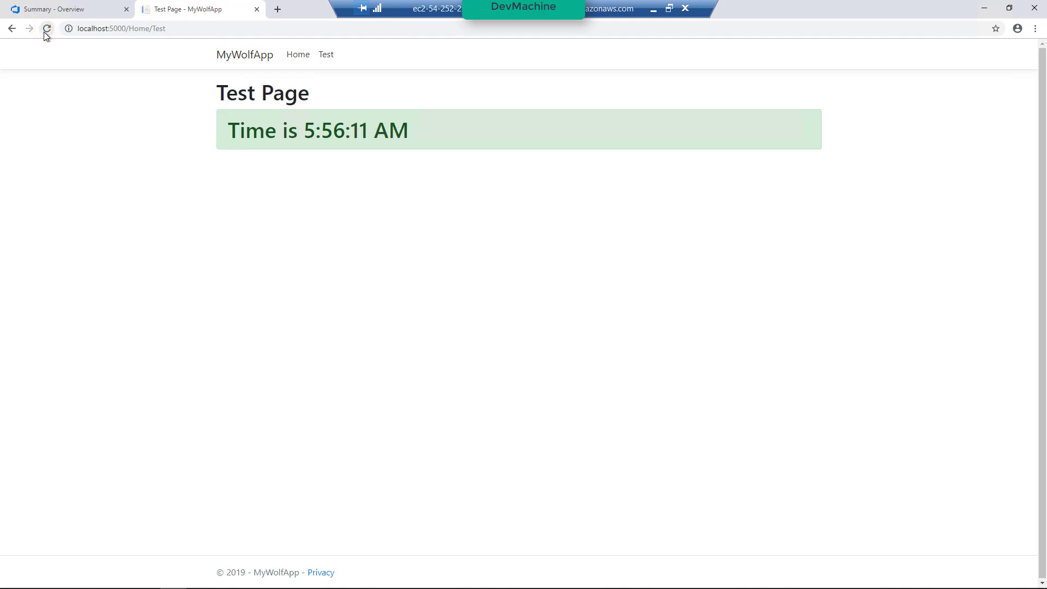
{"action": "left_click", "coordinate": [46, 31]}
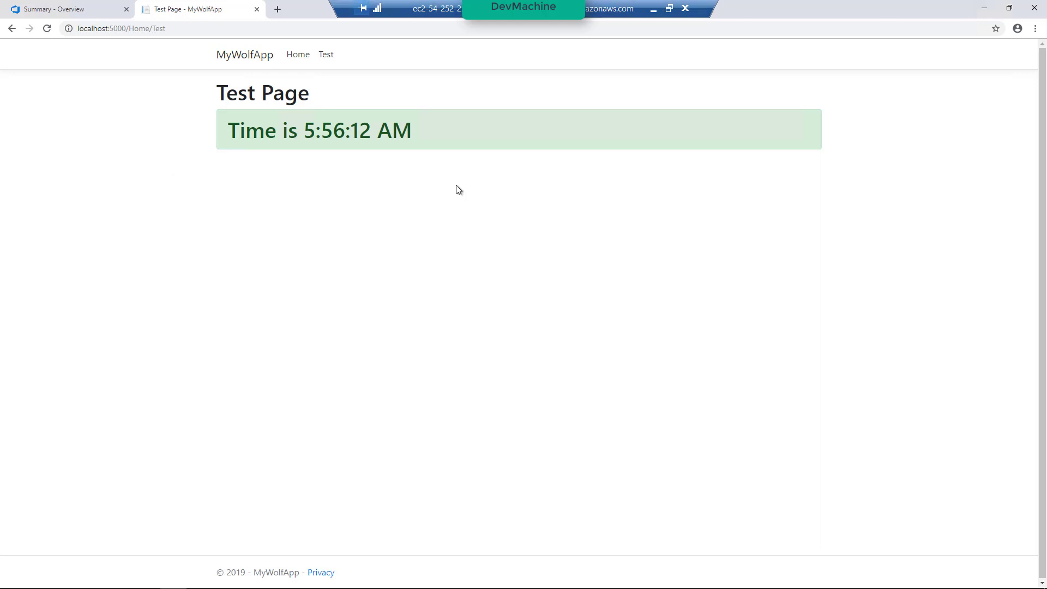
{"action": "left_click", "coordinate": [250, 57]}
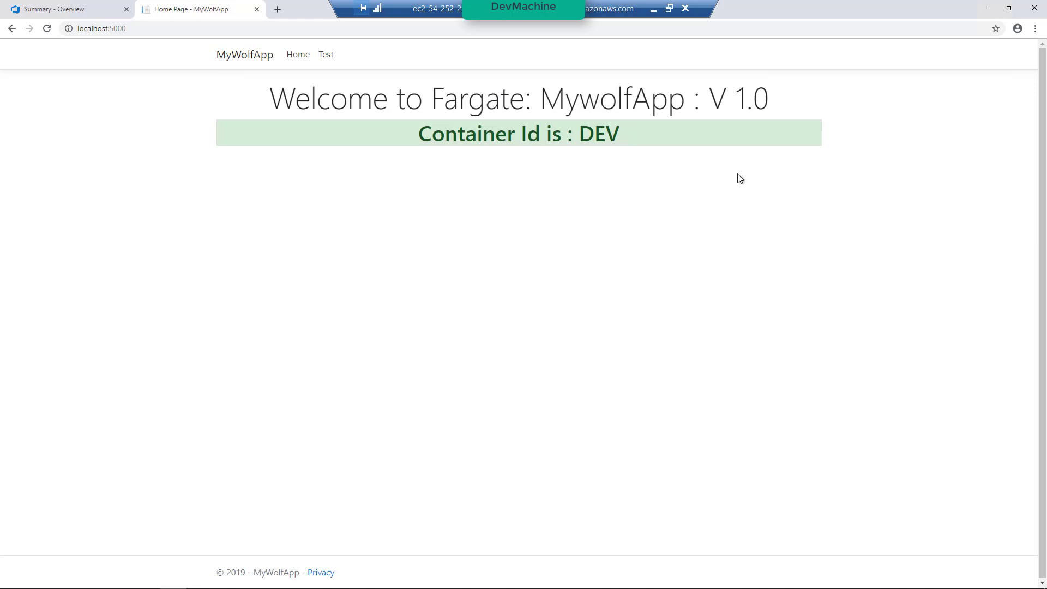
Switch back to Visual Studio Code and open Index.cshtml from the project's Views/Home folder
{"action": "left_click", "coordinate": [981, 12]}
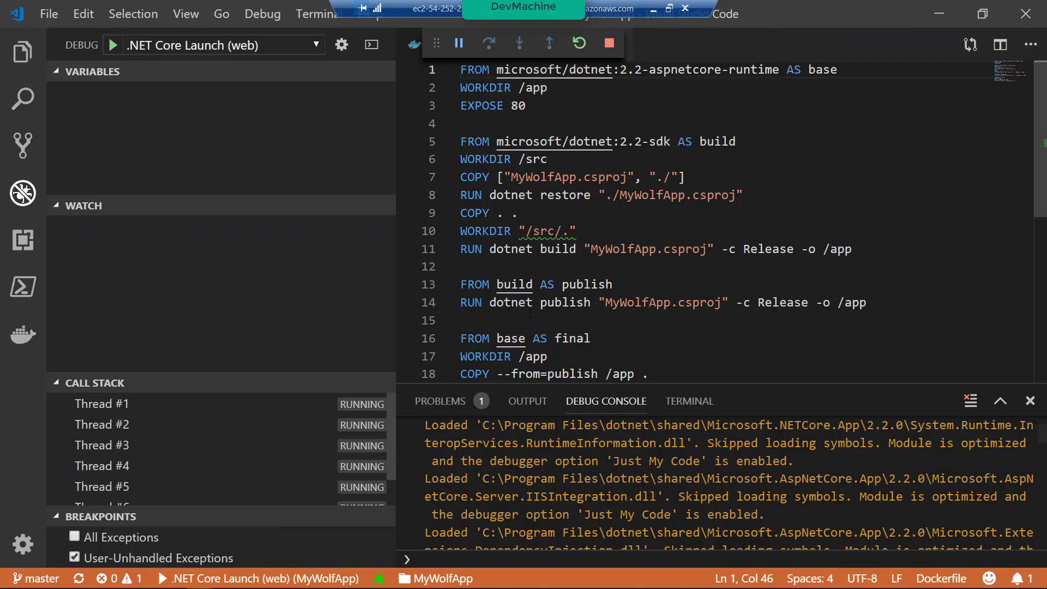
{"action": "left_click", "coordinate": [23, 53]}
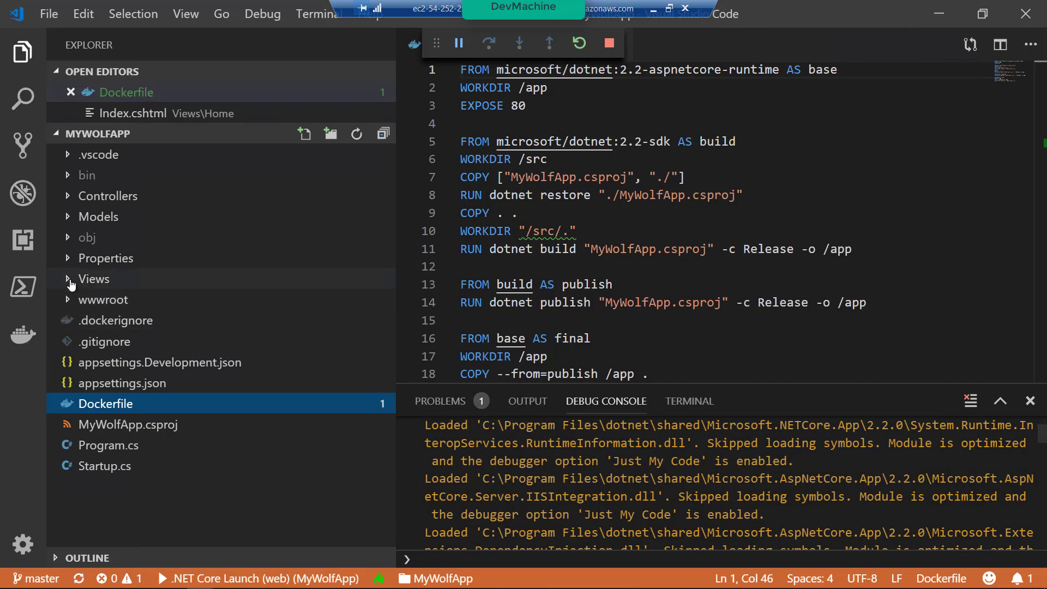
{"action": "left_click", "coordinate": [70, 279]}
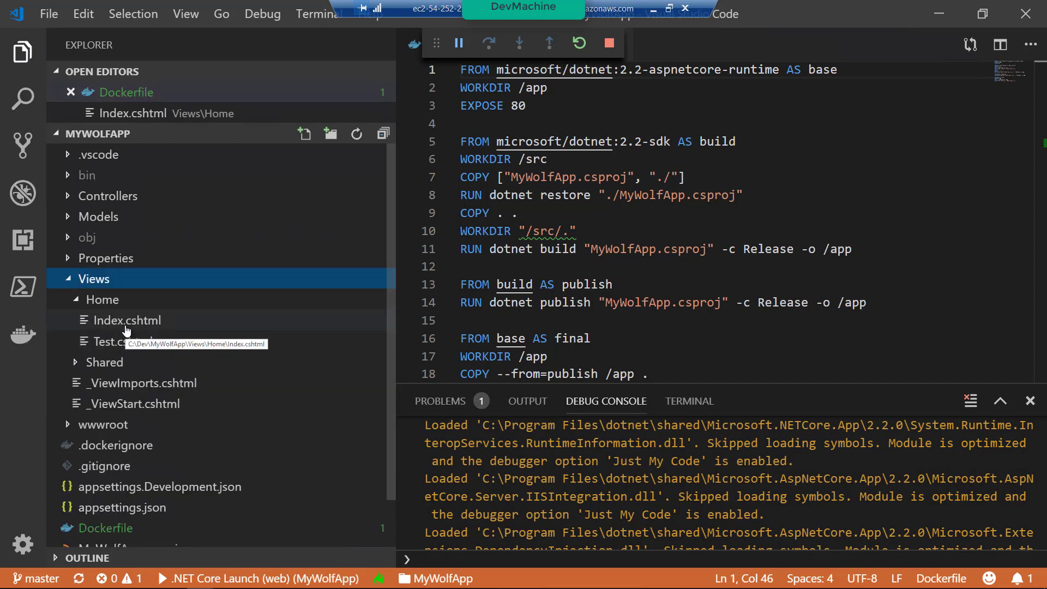
{"action": "left_click", "coordinate": [126, 322]}
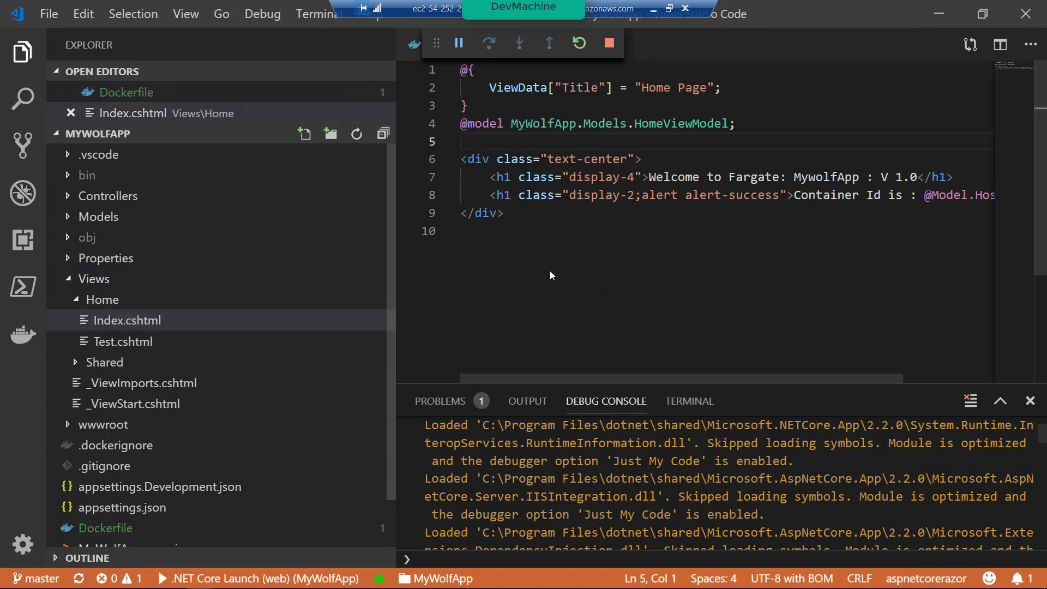
{"action": "left_click", "coordinate": [646, 177]}
{"action": "left_click", "coordinate": [816, 177]}
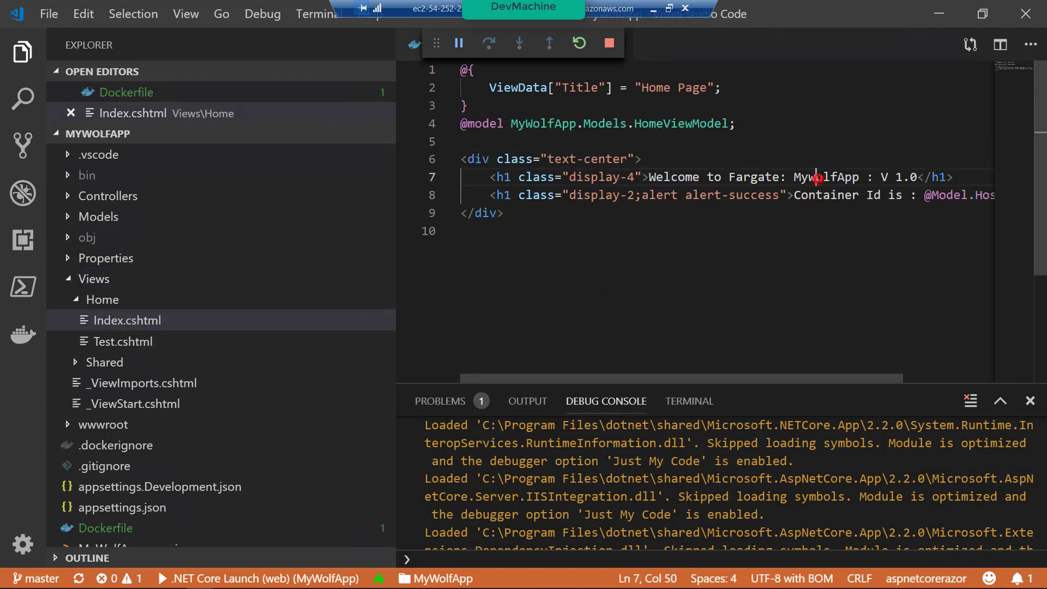
{"action": "left_click", "coordinate": [924, 165]}
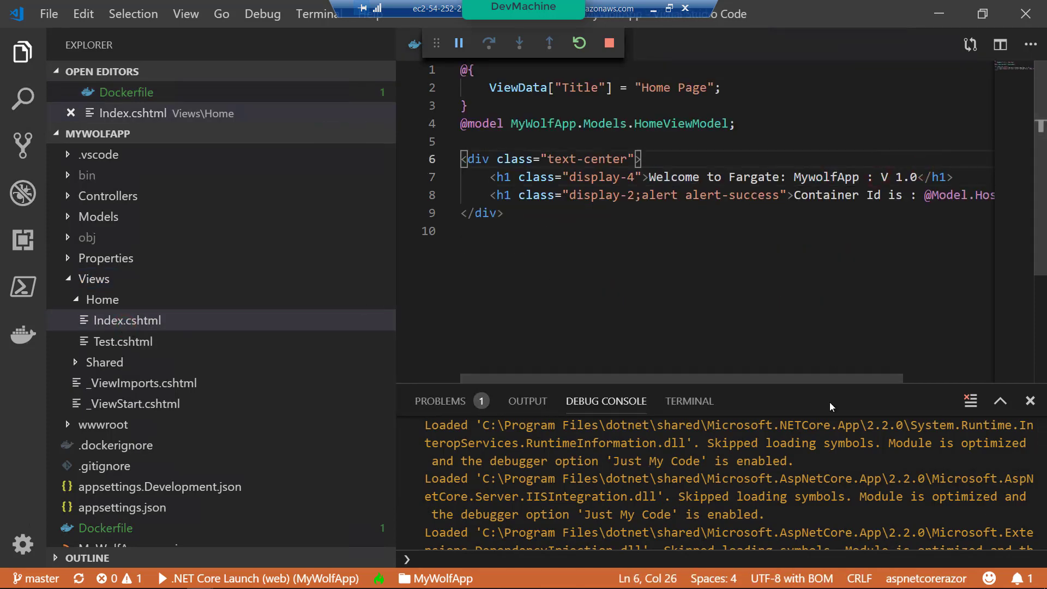
{"action": "left_click_drag", "start_coordinate": [829, 381], "coordinate": [925, 381]}
{"action": "left_click", "coordinate": [758, 195]}
{"action": "left_click", "coordinate": [878, 195]}
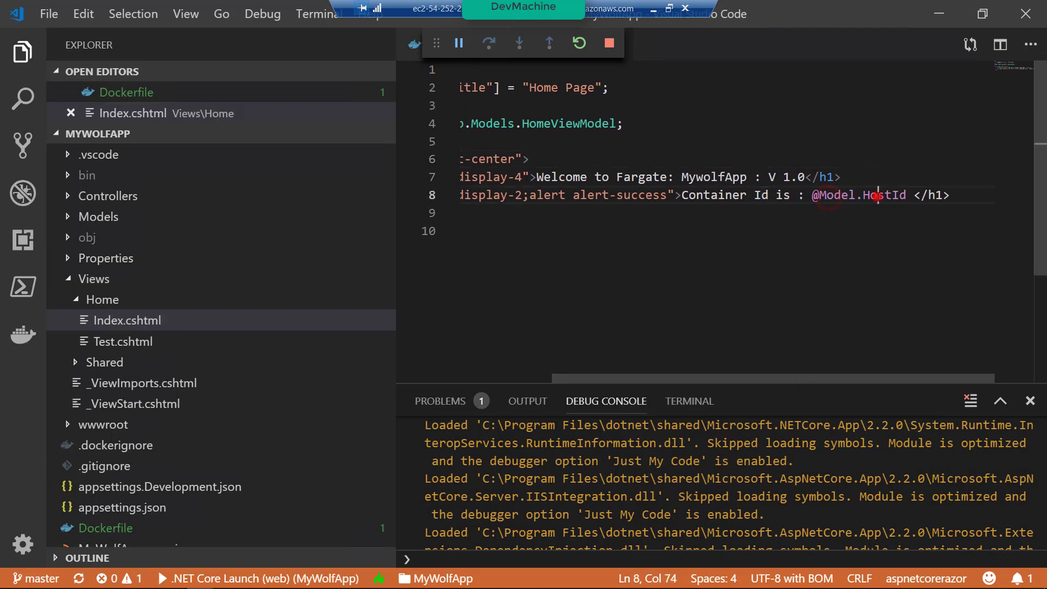
Open HomeController.cs from the Controllers folder and examine the HostId assignment in the Index action
{"action": "left_click", "coordinate": [68, 197]}
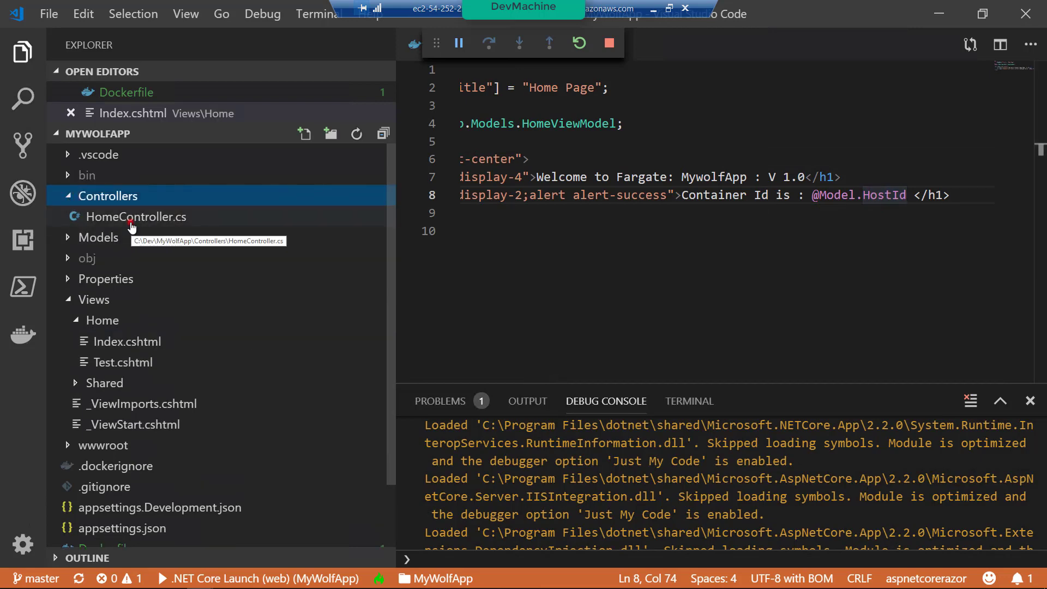
{"action": "double_click", "coordinate": [131, 224]}
{"action": "scroll", "coordinate": [778, 319], "scroll_direction": "down", "scroll_amount": 3}
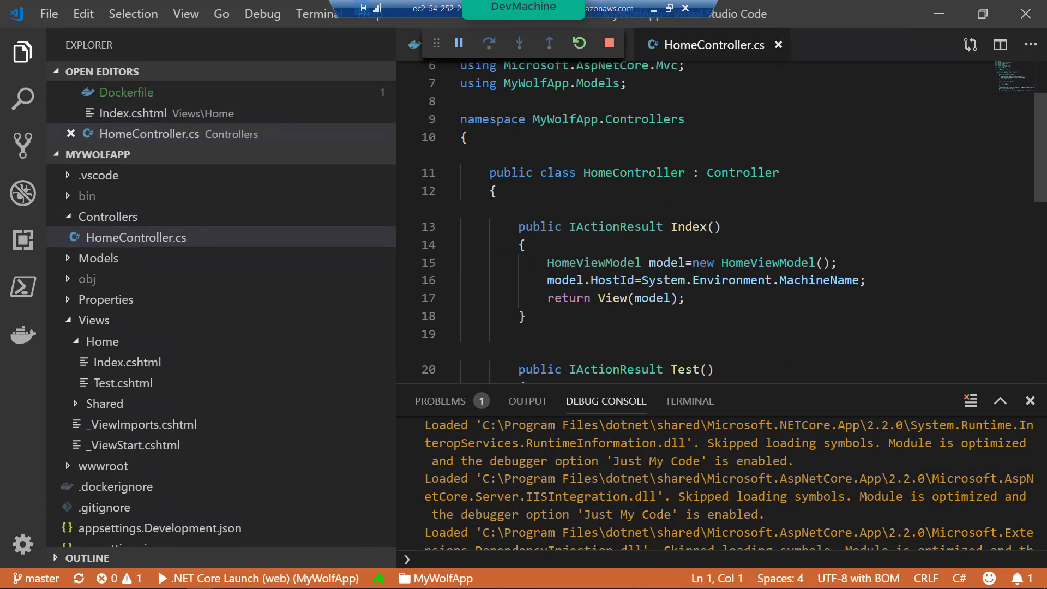
{"action": "scroll", "coordinate": [778, 319], "scroll_direction": "down", "scroll_amount": 3}
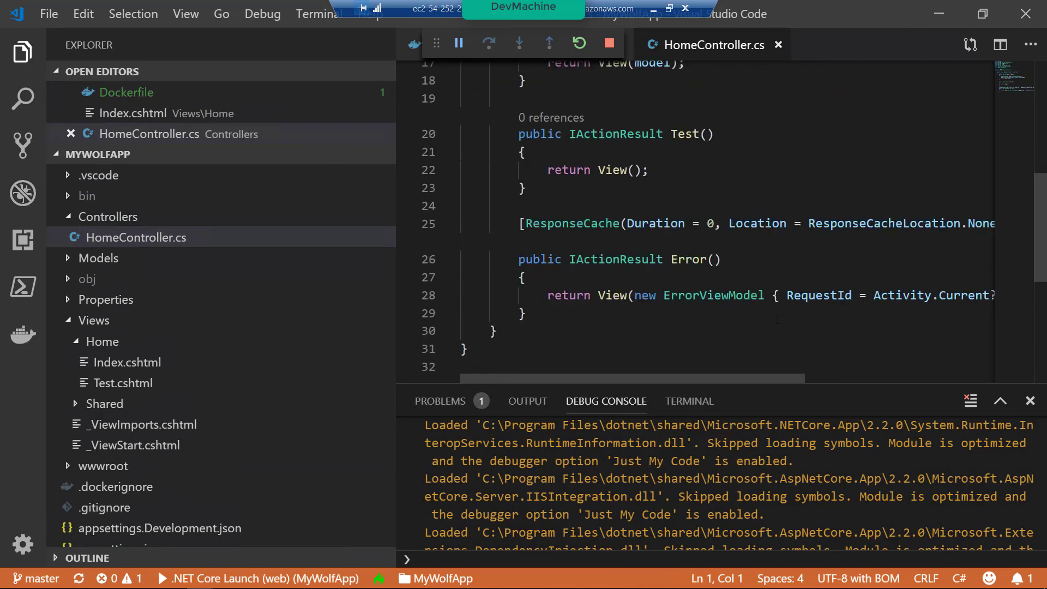
{"action": "scroll", "coordinate": [605, 218], "scroll_direction": "up", "scroll_amount": 3}
{"action": "left_click", "coordinate": [605, 185]}
{"action": "left_click", "coordinate": [563, 185]}
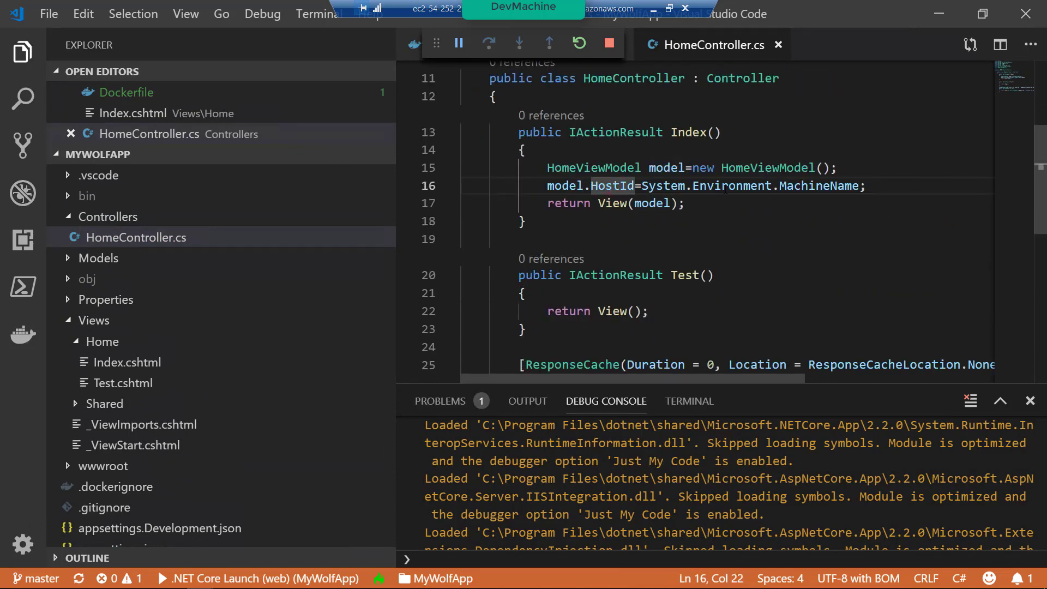
Select the System.Environment.MachineName; expression assigned to model.HostId in the Index action
{"action": "key", "text": "Right"}
{"action": "key", "text": "Right"}
{"action": "key", "text": "Right"}
{"action": "key", "text": "Right"}
{"action": "key", "text": "Right"}
{"action": "key", "text": "Right"}
{"action": "key", "text": "Right"}
{"action": "key", "text": "Right"}
{"action": "key", "text": "Right"}
{"action": "key", "text": "Right"}
{"action": "key", "text": "Right"}
{"action": "key", "text": "Right"}
{"action": "key", "text": "Right"}
{"action": "key", "text": "Right"}
{"action": "key", "text": "Right"}
{"action": "key", "text": "Right"}
{"action": "key", "text": "Right"}
{"action": "key", "text": "Right"}
{"action": "key", "text": "Right"}
{"action": "key", "text": "Right"}
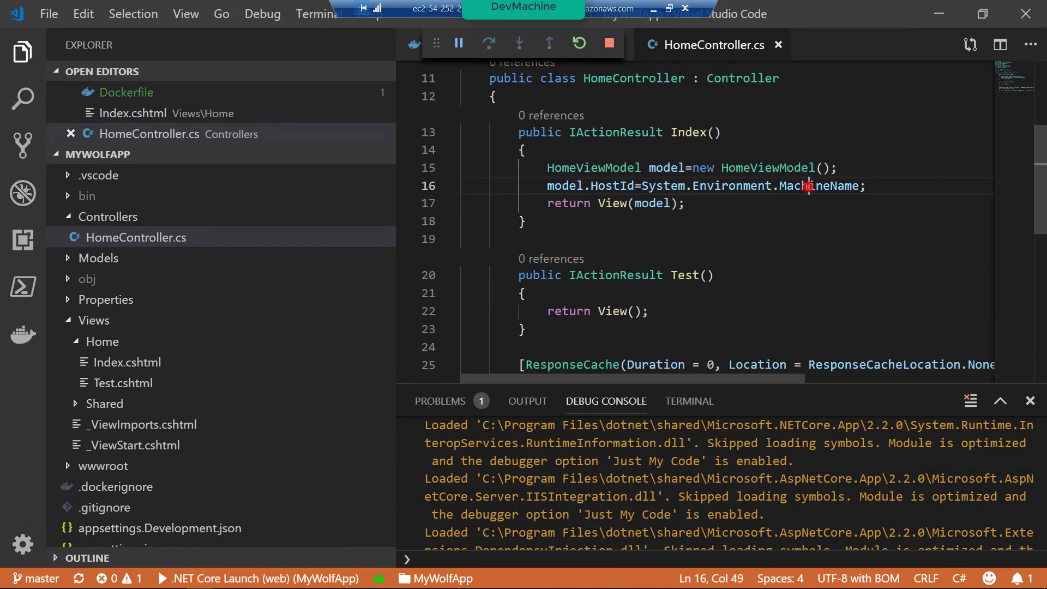
{"action": "key", "text": "End"}
{"action": "key", "text": "shift+Left"}
{"action": "key", "text": "shift+Left"}
{"action": "key", "text": "shift+Left"}
{"action": "key", "text": "shift+Left"}
{"action": "key", "text": "shift+Left"}
{"action": "key", "text": "shift+Left"}
{"action": "key", "text": "shift+Left"}
{"action": "key", "text": "shift+Left"}
{"action": "key", "text": "shift+Left"}
{"action": "key", "text": "shift+Left"}
{"action": "key", "text": "shift+Left"}
{"action": "key", "text": "shift+Left"}
{"action": "key", "text": "shift+Left"}
{"action": "key", "text": "shift+Left"}
{"action": "key", "text": "shift+Left"}
{"action": "key", "text": "shift+Left"}
{"action": "key", "text": "shift+Left"}
{"action": "key", "text": "shift+Left"}
{"action": "key", "text": "shift+Left"}
{"action": "key", "text": "shift+Left"}
{"action": "key", "text": "shift+Left"}
{"action": "key", "text": "shift+Left"}
{"action": "key", "text": "shift+Left"}
{"action": "key", "text": "shift+Left"}
{"action": "key", "text": "shift+Left"}
{"action": "key", "text": "shift+Left"}
{"action": "key", "text": "shift+Left"}
{"action": "key", "text": "shift+Left"}
{"action": "key", "text": "shift+Left"}
{"action": "key", "text": "shift+Left"}
{"action": "key", "text": "shift+Left"}
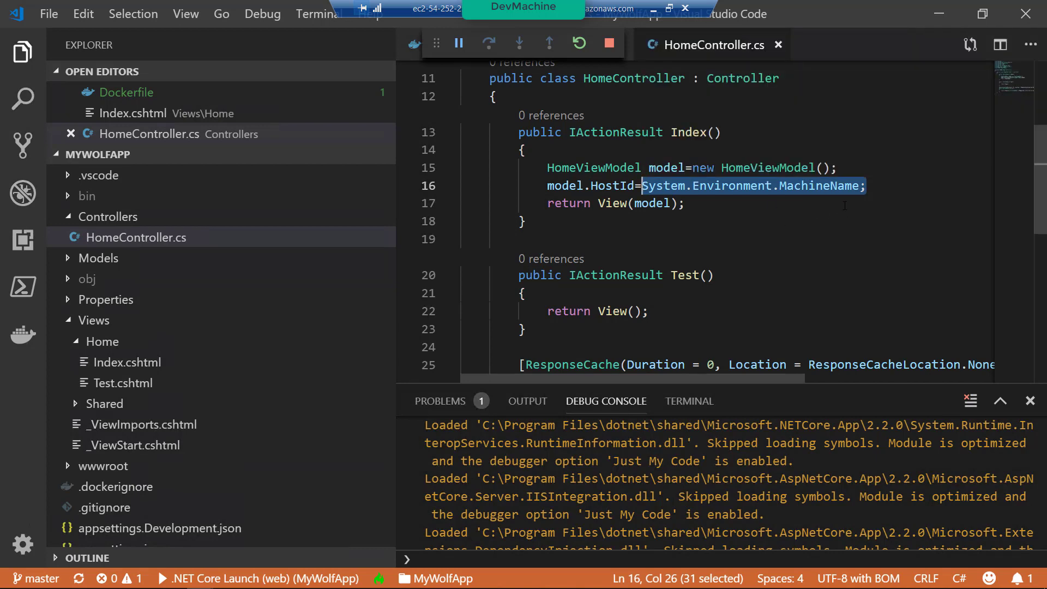
{"action": "mouse_move", "coordinate": [844, 192]}
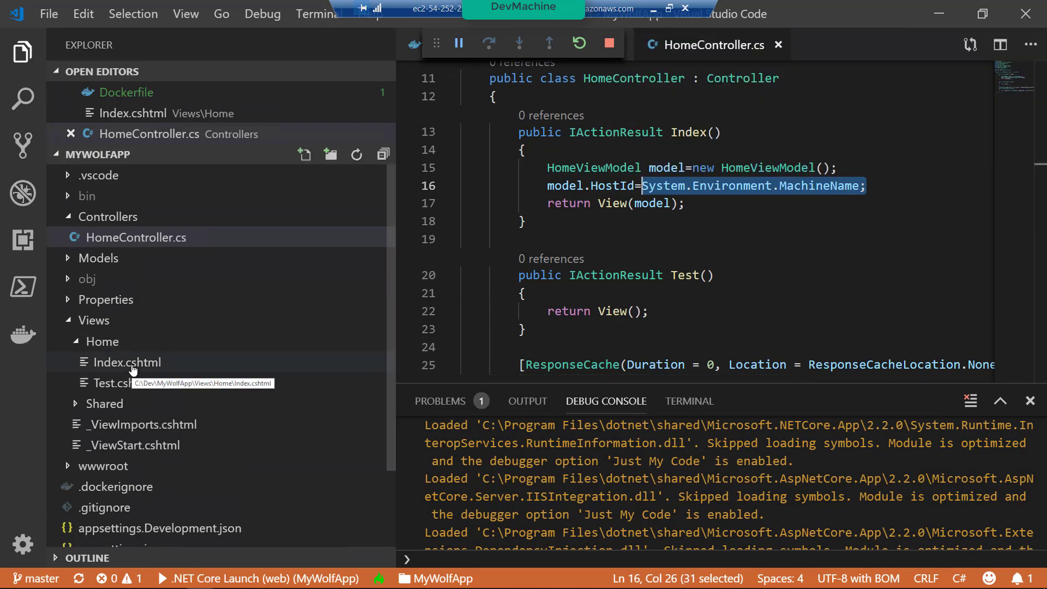
Change the version in the welcome heading of Views/Home/Index.cshtml to V 2.0 and save the file
{"action": "left_click", "coordinate": [131, 364]}
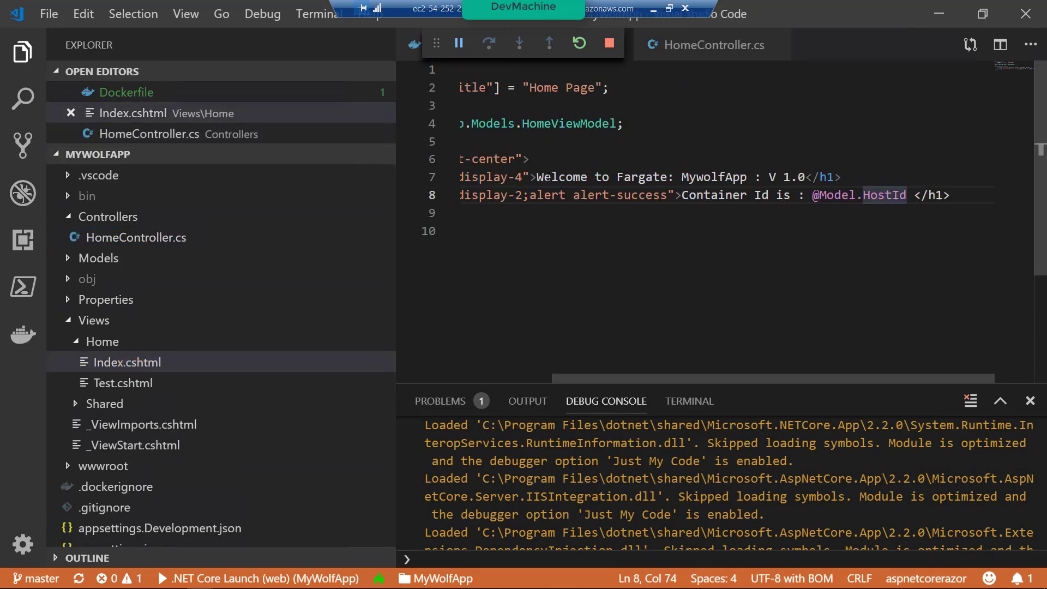
{"action": "left_click", "coordinate": [711, 177]}
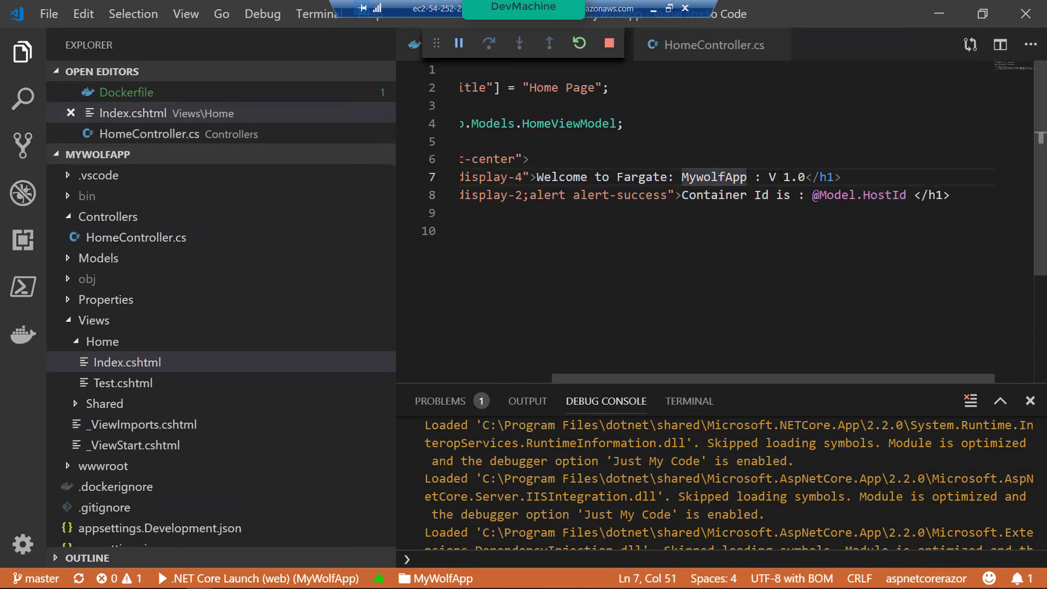
{"action": "double_click", "coordinate": [787, 178]}
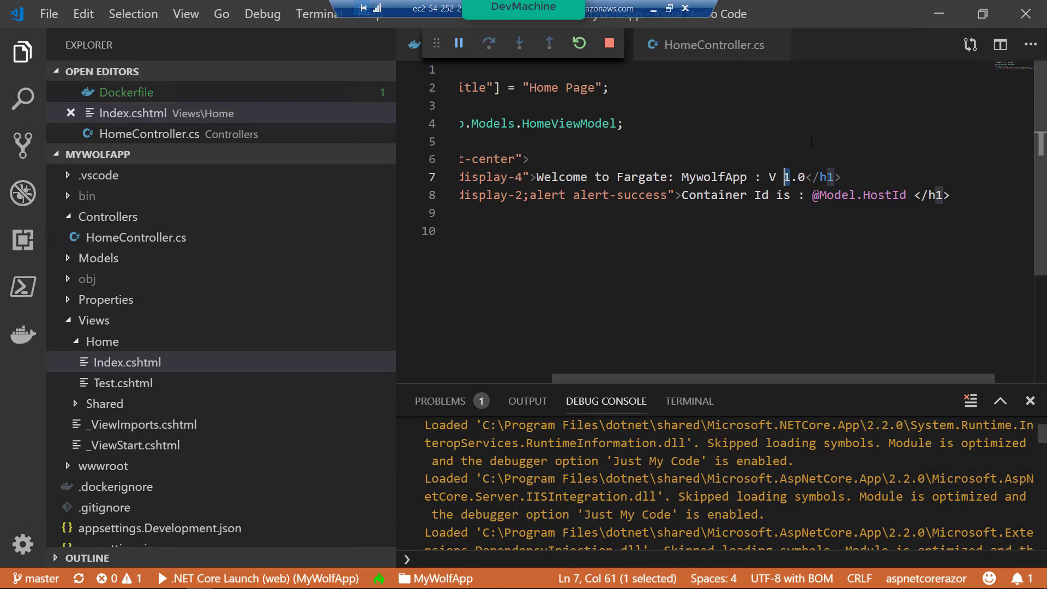
{"action": "type", "text": "2"}
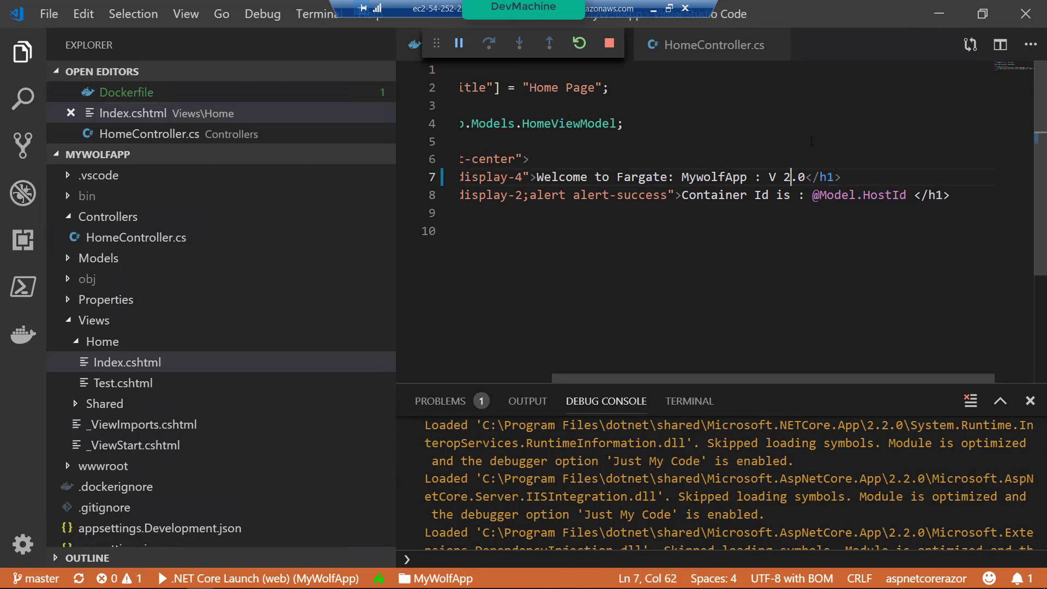
{"action": "key", "text": "ctrl+s"}
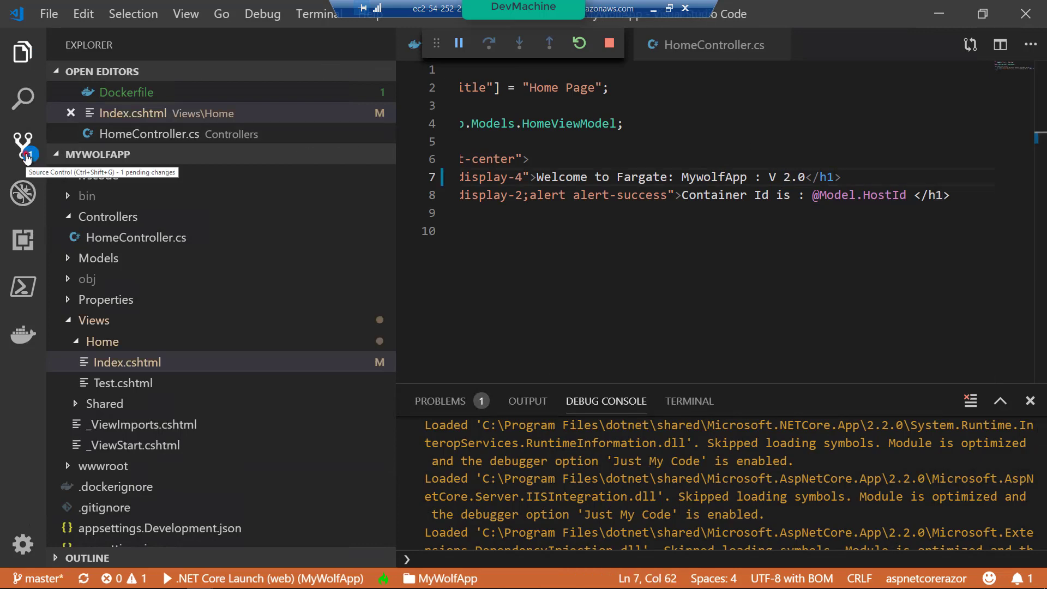
Commit the Index.cshtml change with the message "change the message" and push it to the remote repository
{"action": "left_click", "coordinate": [27, 155]}
{"action": "left_click", "coordinate": [97, 82]}
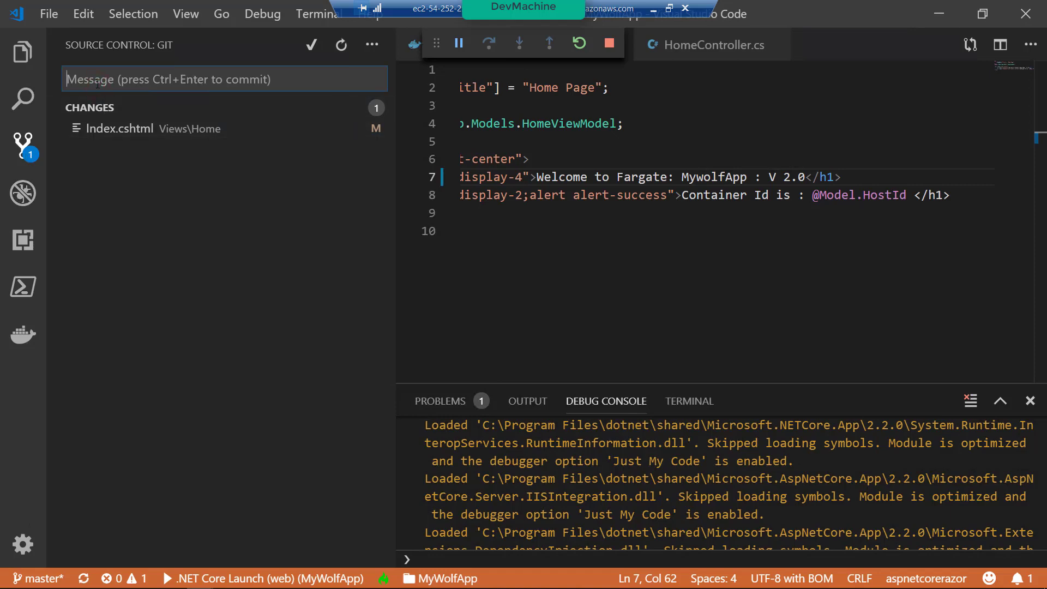
{"action": "type", "text": "change the mess"}
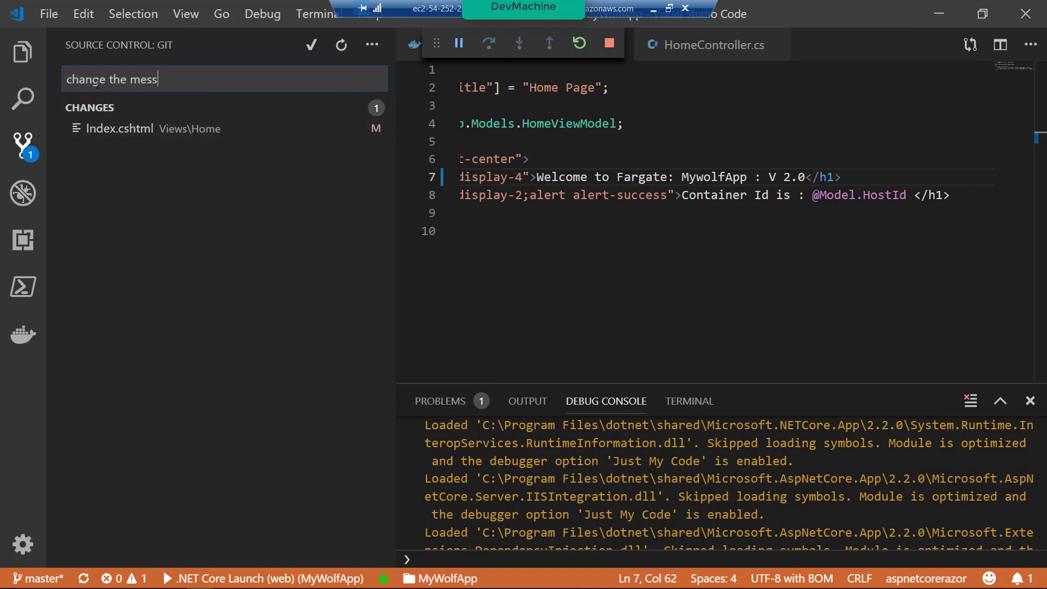
{"action": "type", "text": "age"}
{"action": "left_click", "coordinate": [311, 45]}
{"action": "left_click", "coordinate": [537, 311]}
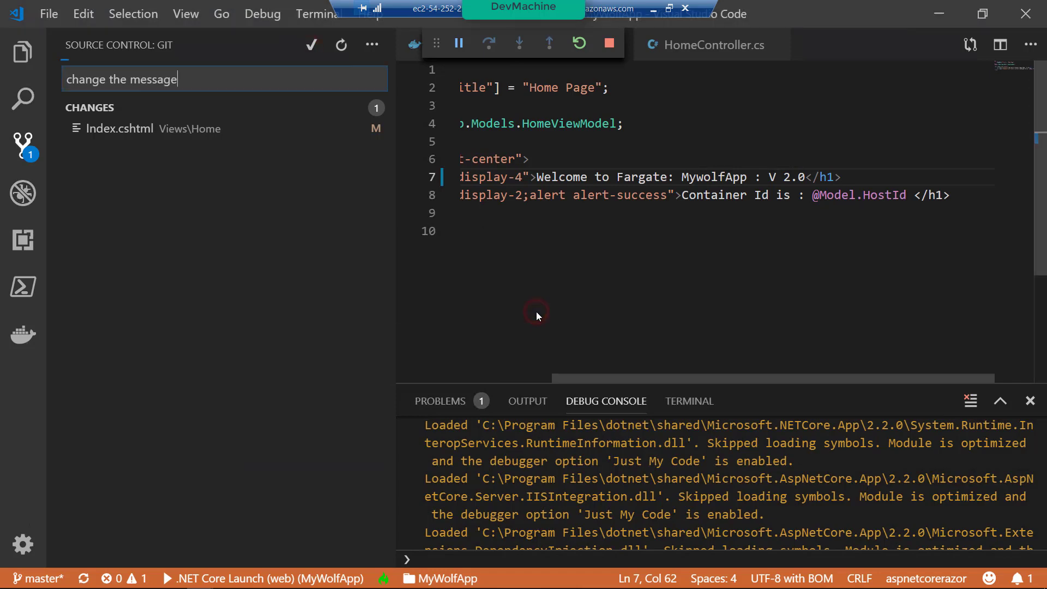
{"action": "left_click", "coordinate": [372, 44]}
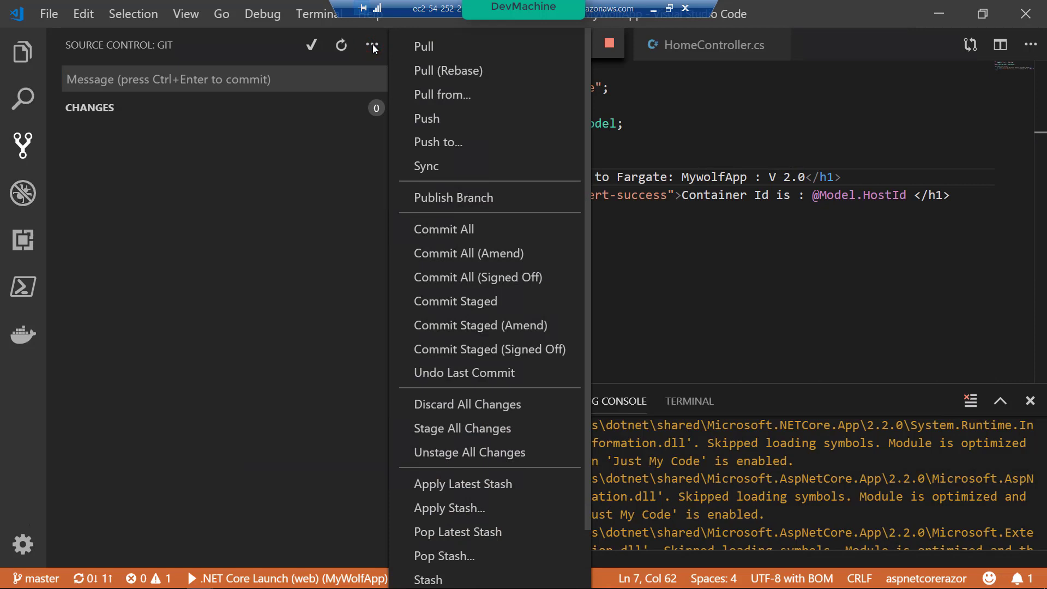
{"action": "left_click", "coordinate": [443, 120]}
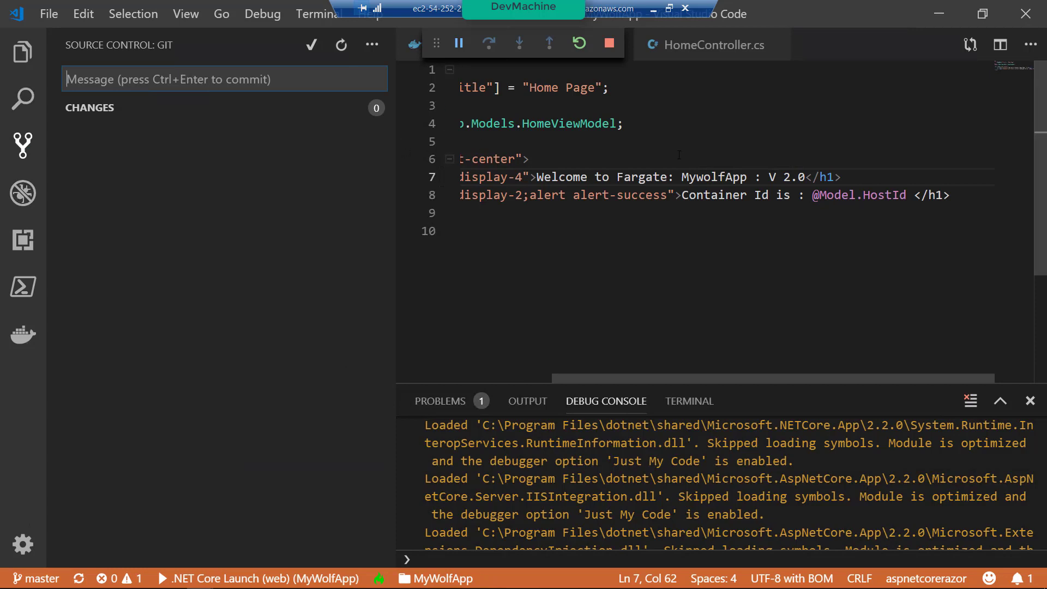
Switch to Azure DevOps in the browser and open the repository of the MyWolfApp project
{"action": "key", "text": "alt+Tab"}
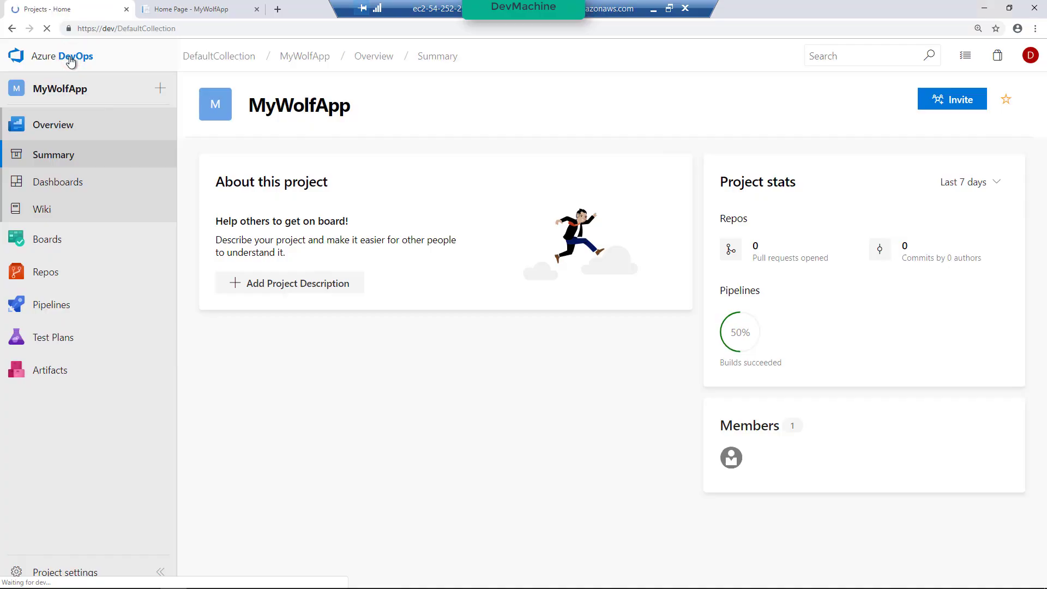
{"action": "left_click", "coordinate": [69, 60]}
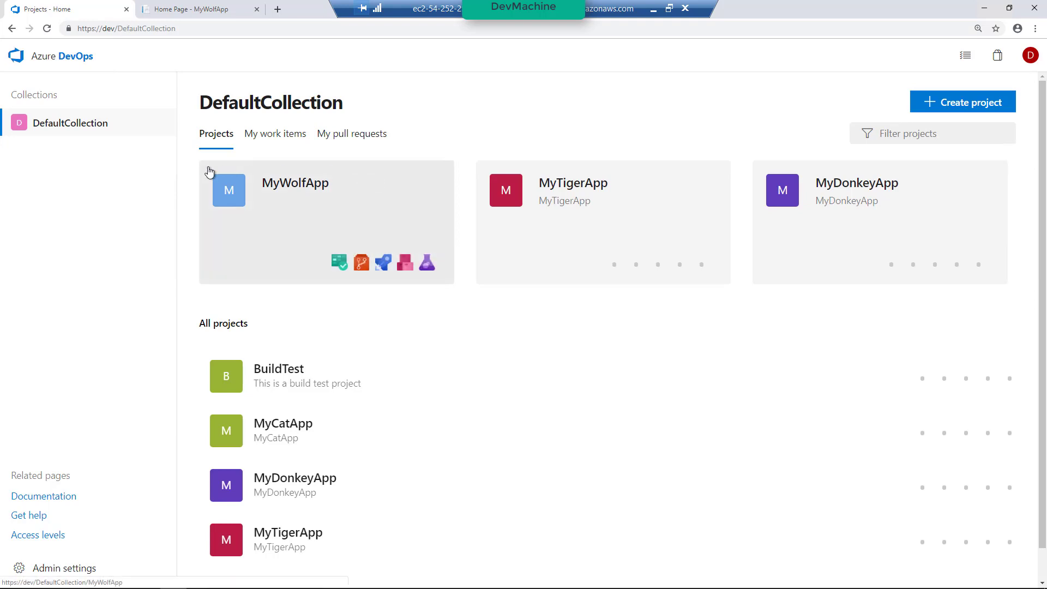
{"action": "left_click", "coordinate": [289, 193]}
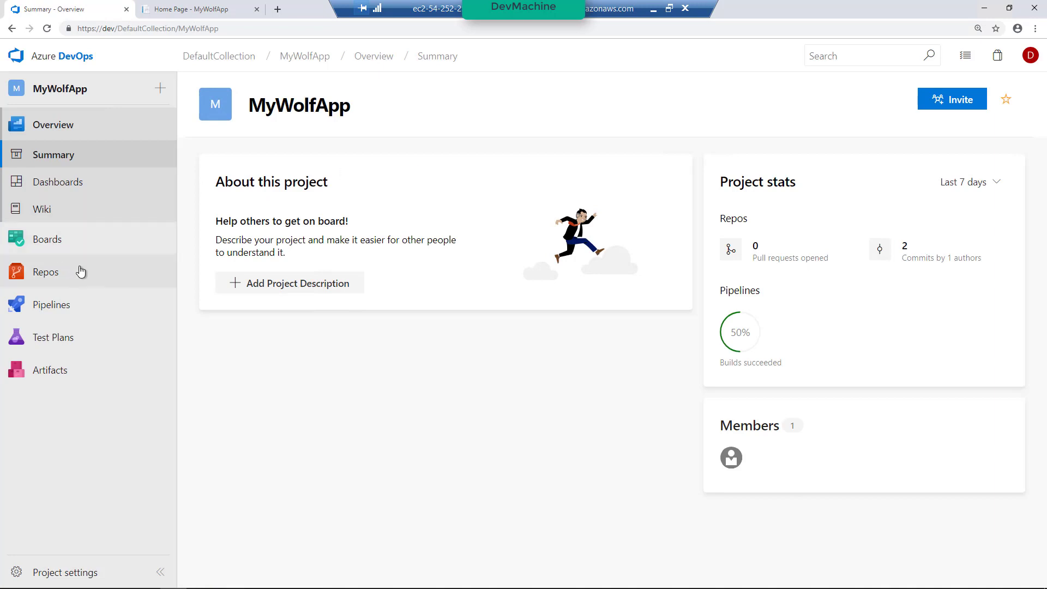
{"action": "left_click", "coordinate": [74, 273]}
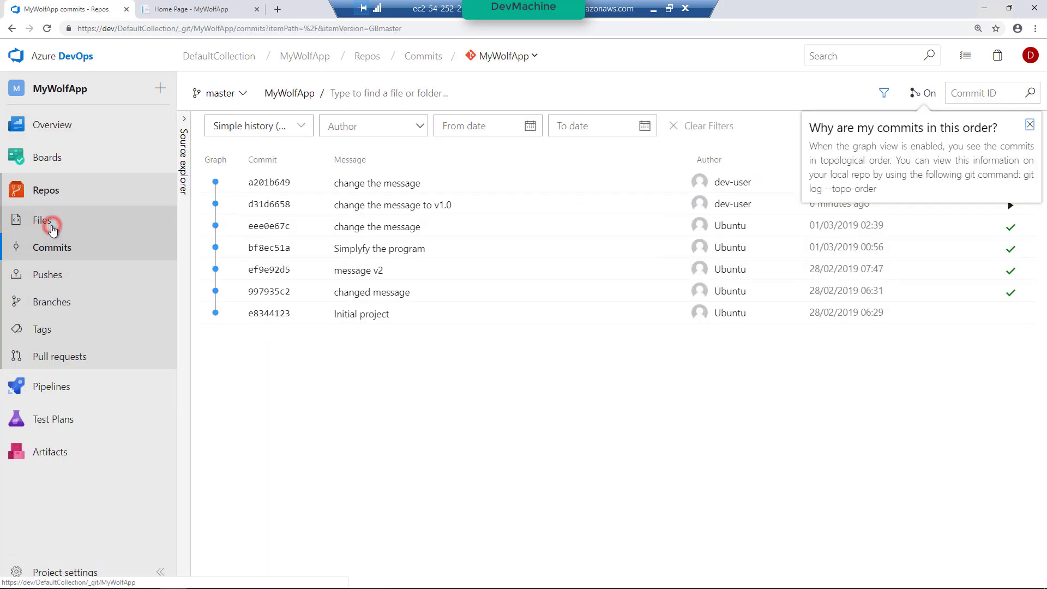
Open Views/Home/Index.cshtml in the repository files and check the version in the welcome heading
{"action": "left_click", "coordinate": [48, 221]}
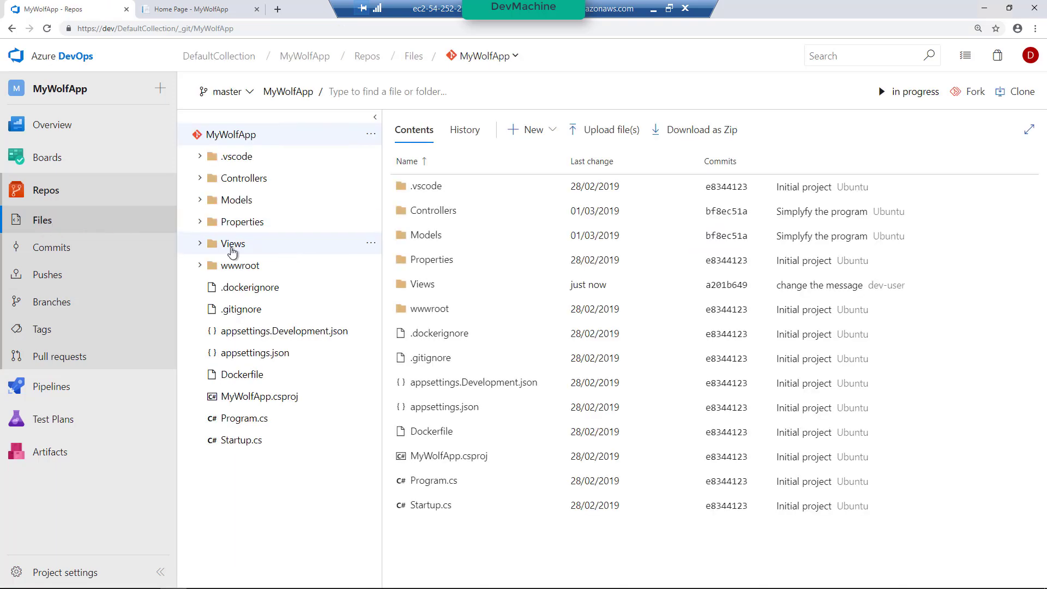
{"action": "left_click", "coordinate": [200, 244]}
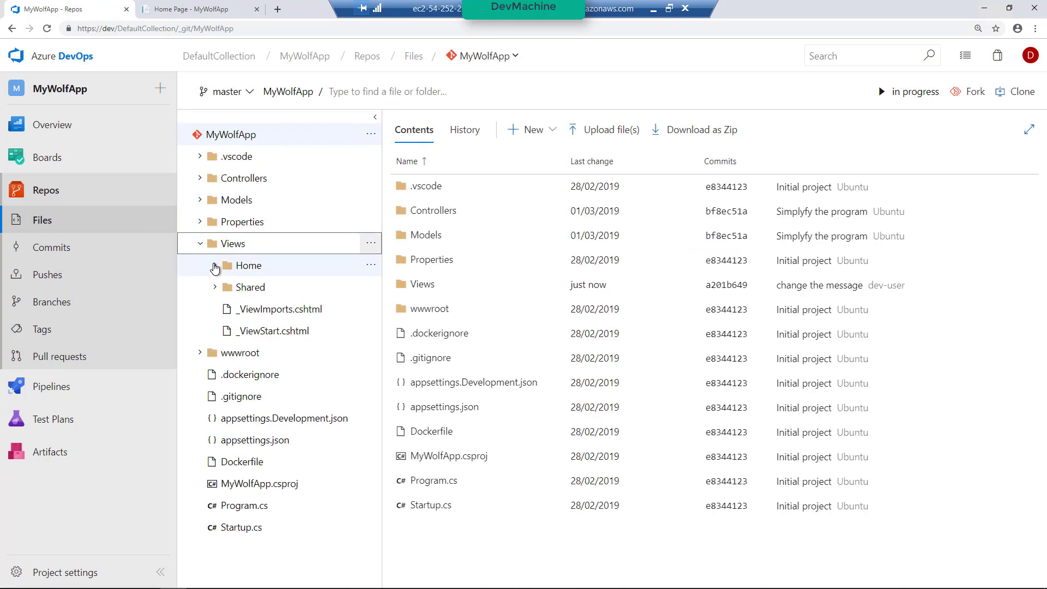
{"action": "left_click", "coordinate": [215, 265]}
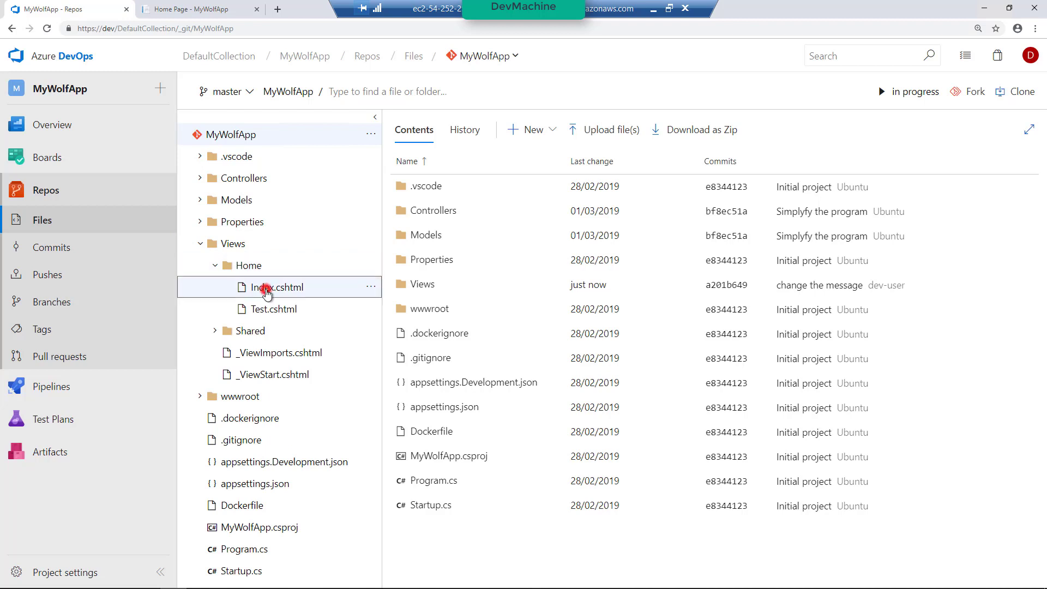
{"action": "left_click", "coordinate": [267, 289]}
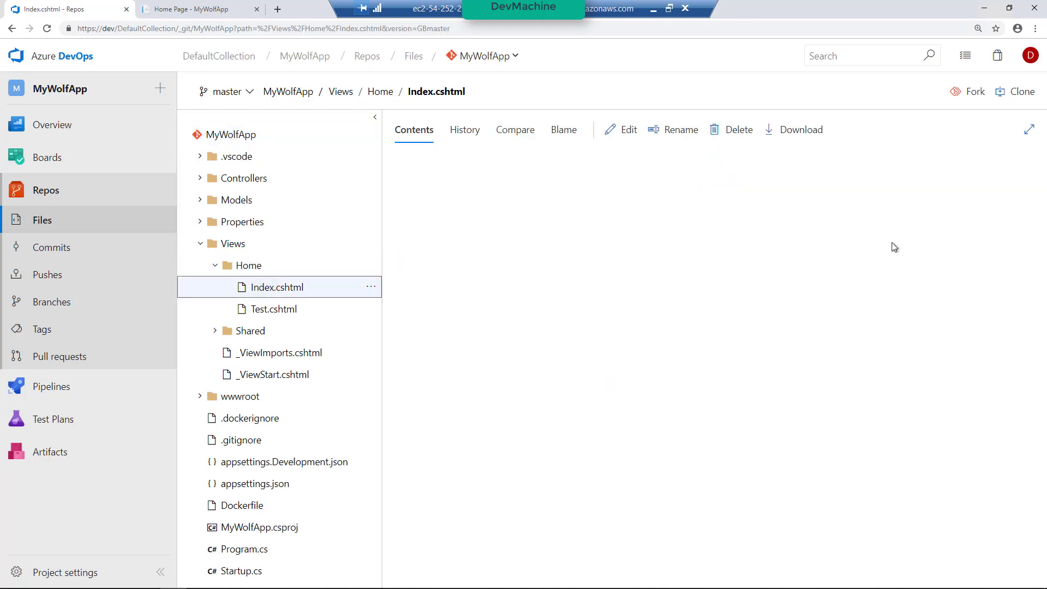
{"action": "left_click", "coordinate": [690, 223]}
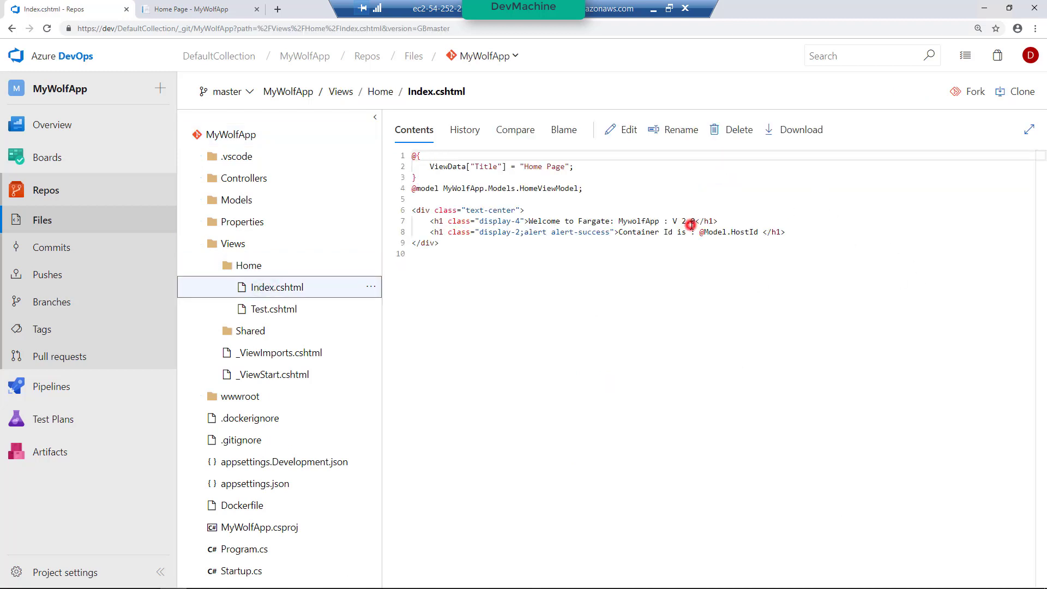
{"action": "left_click_drag", "start_coordinate": [721, 221], "coordinate": [515, 221]}
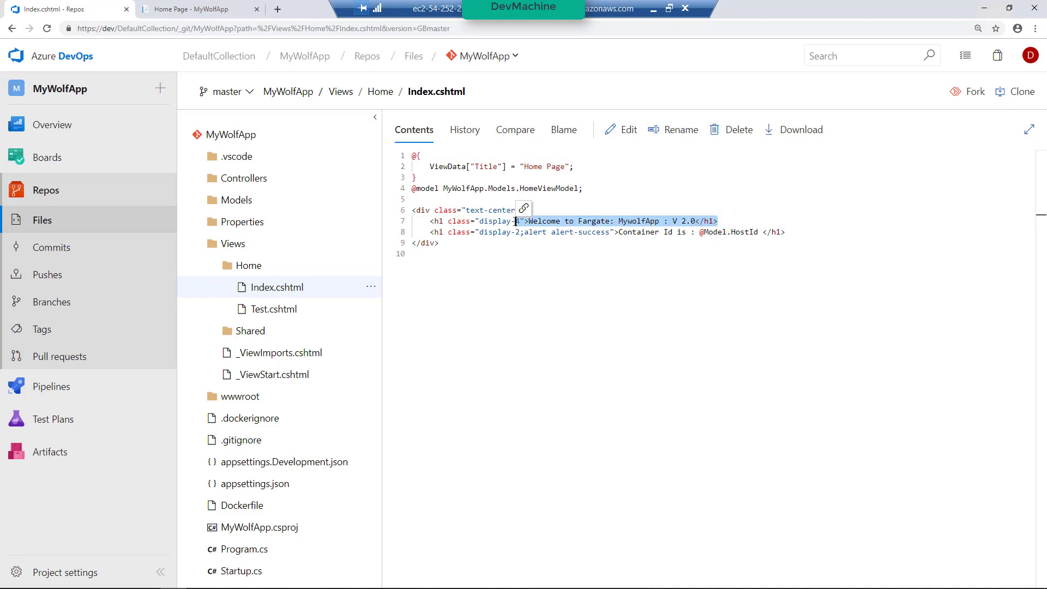
{"action": "left_click", "coordinate": [524, 210]}
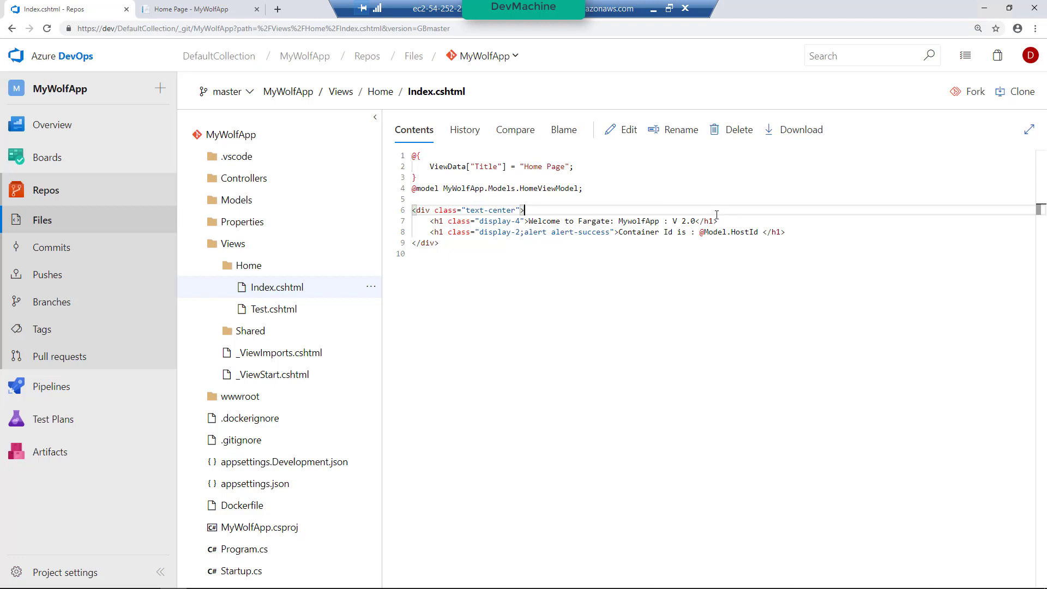
Open the MyWolfApp-ASP.NET Core-CI build pipeline for editing
{"action": "left_click", "coordinate": [62, 396]}
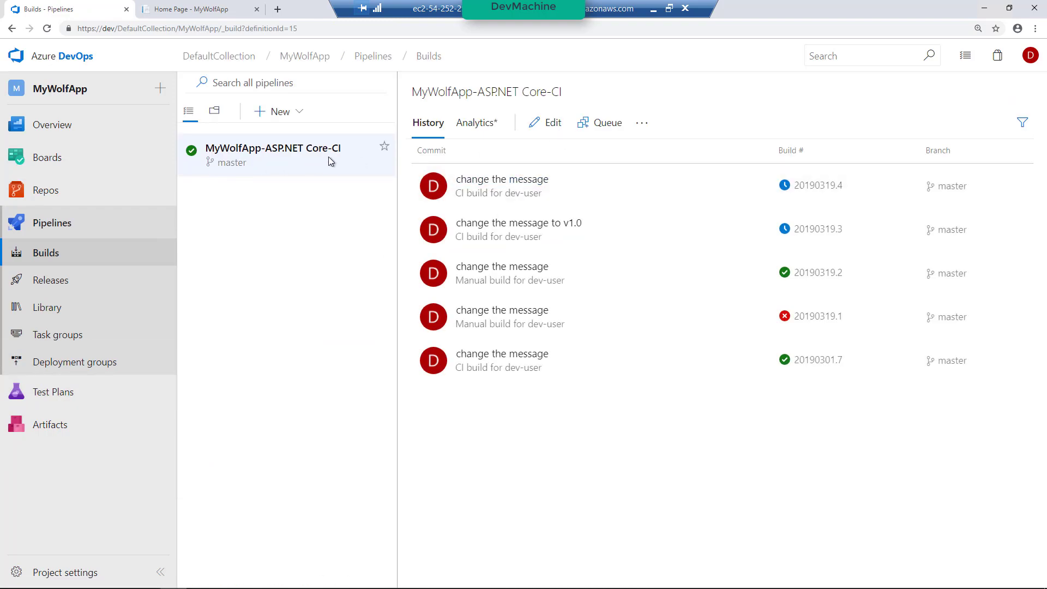
{"action": "left_click", "coordinate": [558, 125]}
{"action": "left_click", "coordinate": [556, 126]}
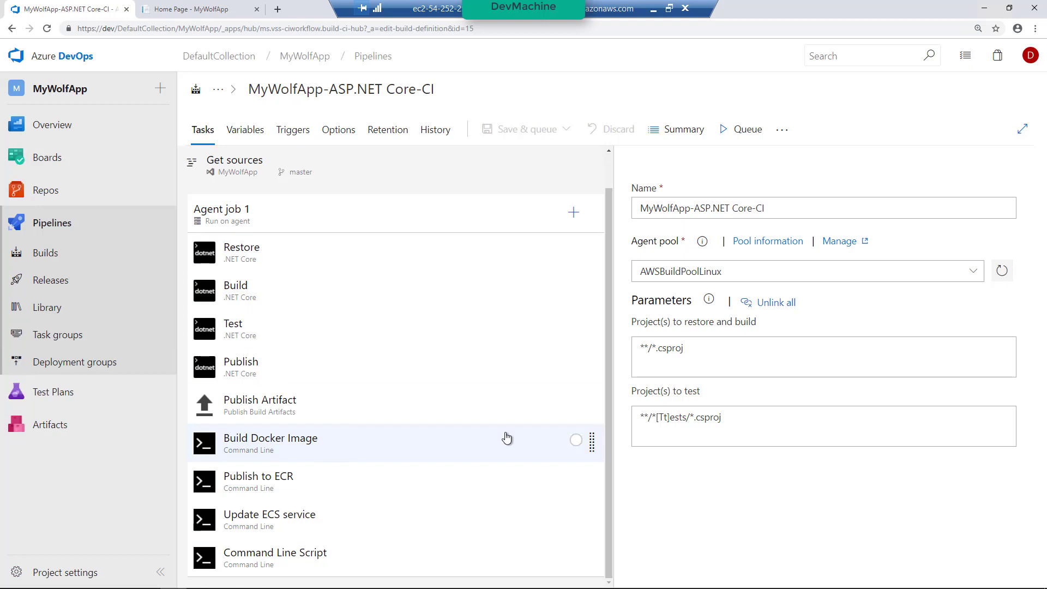
Examine the docker build command in the script of the Build Docker Image task
{"action": "left_click", "coordinate": [232, 448]}
{"action": "left_click", "coordinate": [762, 365]}
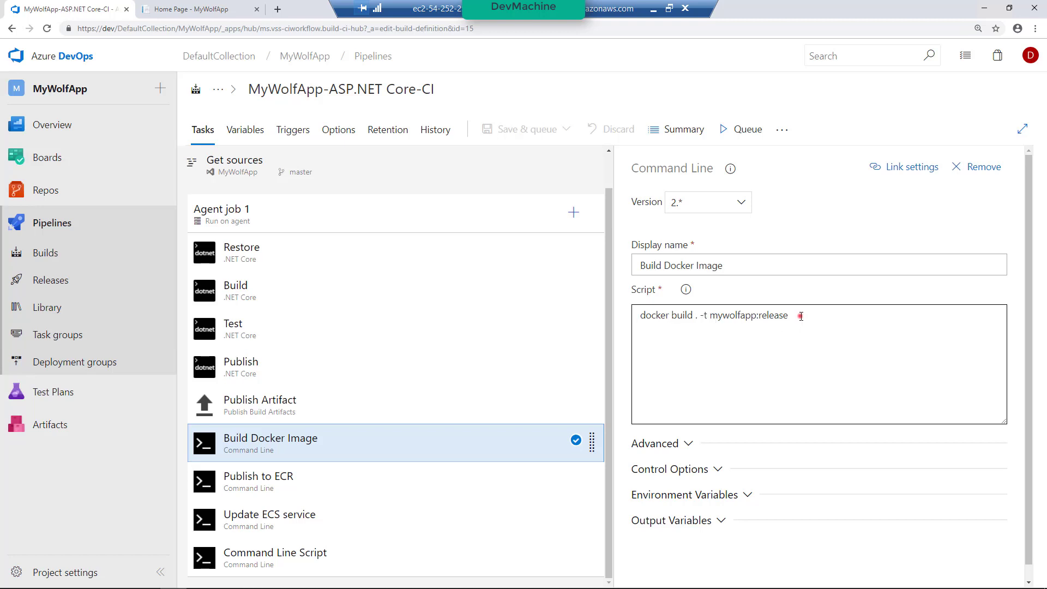
{"action": "left_click_drag", "start_coordinate": [800, 317], "coordinate": [632, 319]}
{"action": "left_click", "coordinate": [724, 315]}
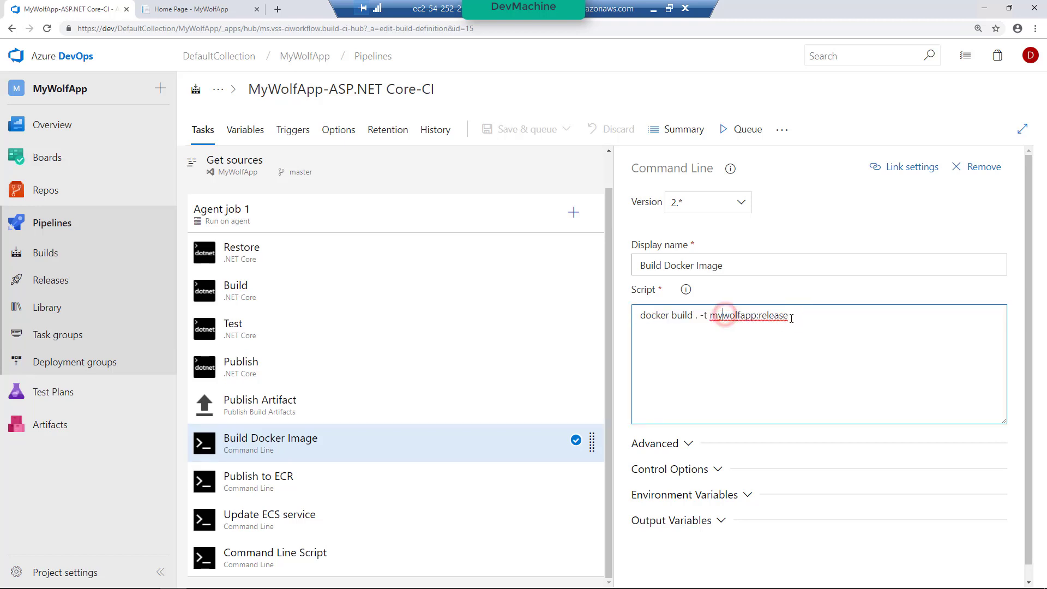
{"action": "left_click_drag", "start_coordinate": [790, 317], "coordinate": [633, 319]}
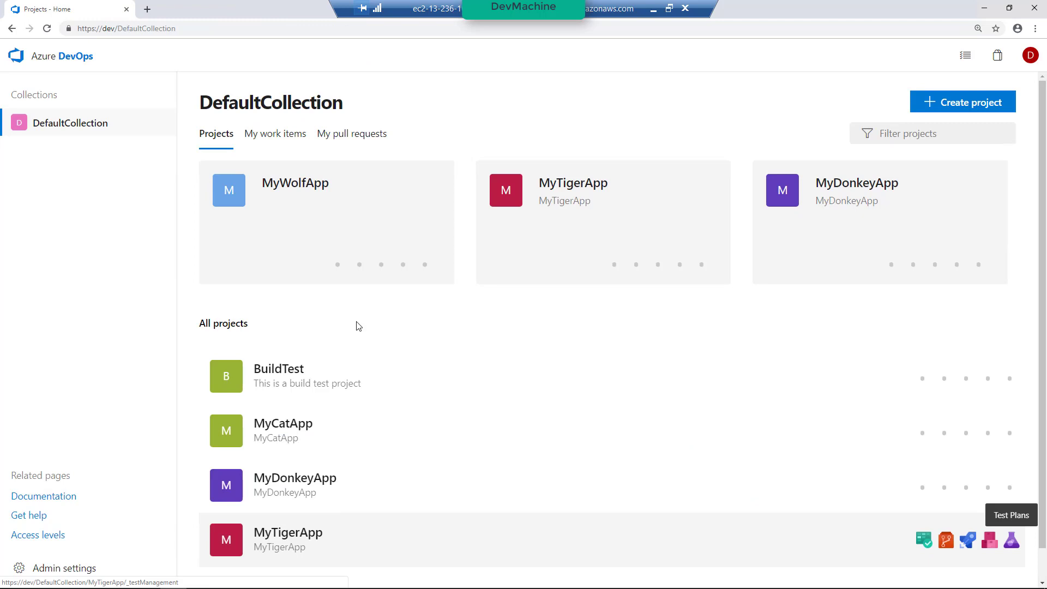
Open the agent pools in the DefaultCollection admin settings and view the AWSBuildPoolLinux pool
{"action": "left_click", "coordinate": [72, 57]}
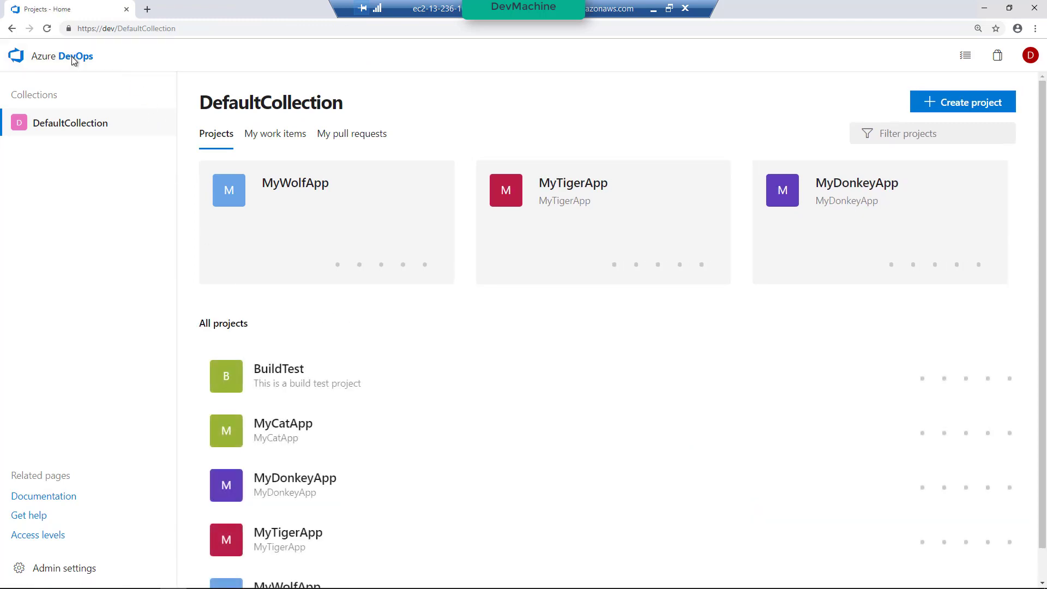
{"action": "left_click", "coordinate": [65, 572]}
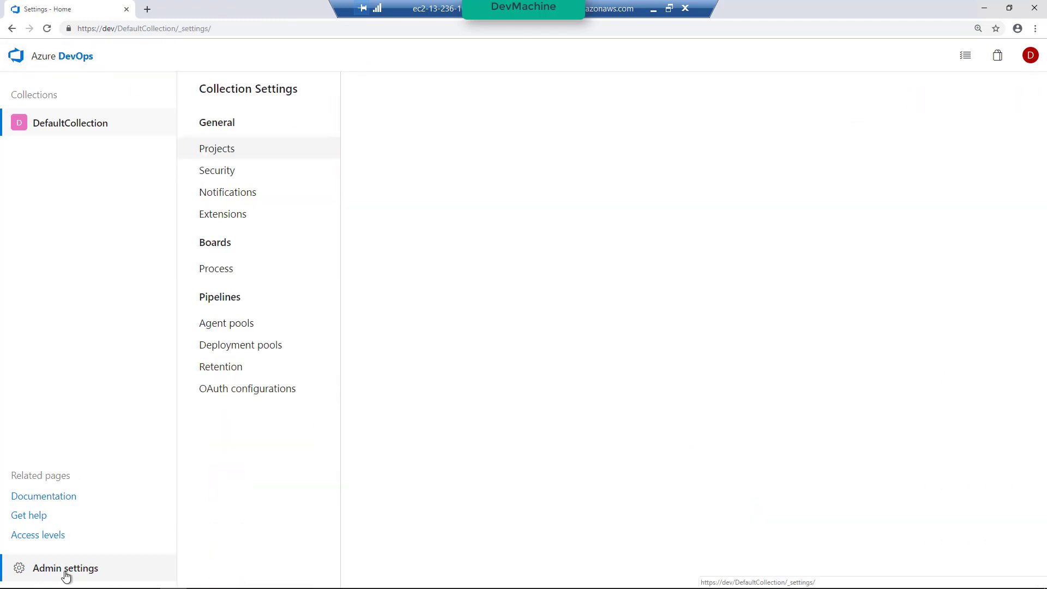
{"action": "left_click", "coordinate": [251, 326]}
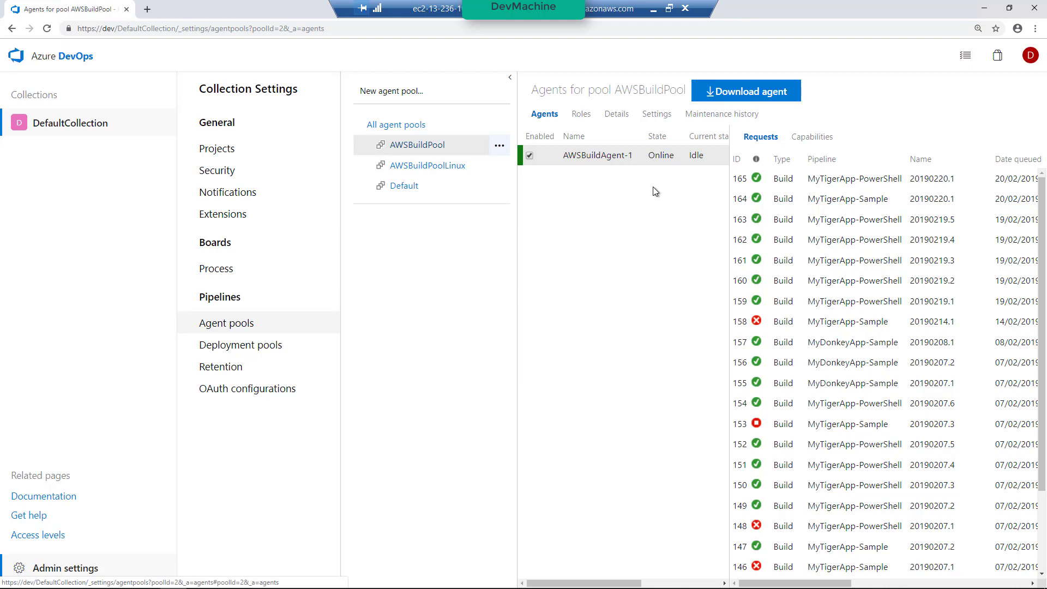
{"action": "left_click", "coordinate": [462, 169]}
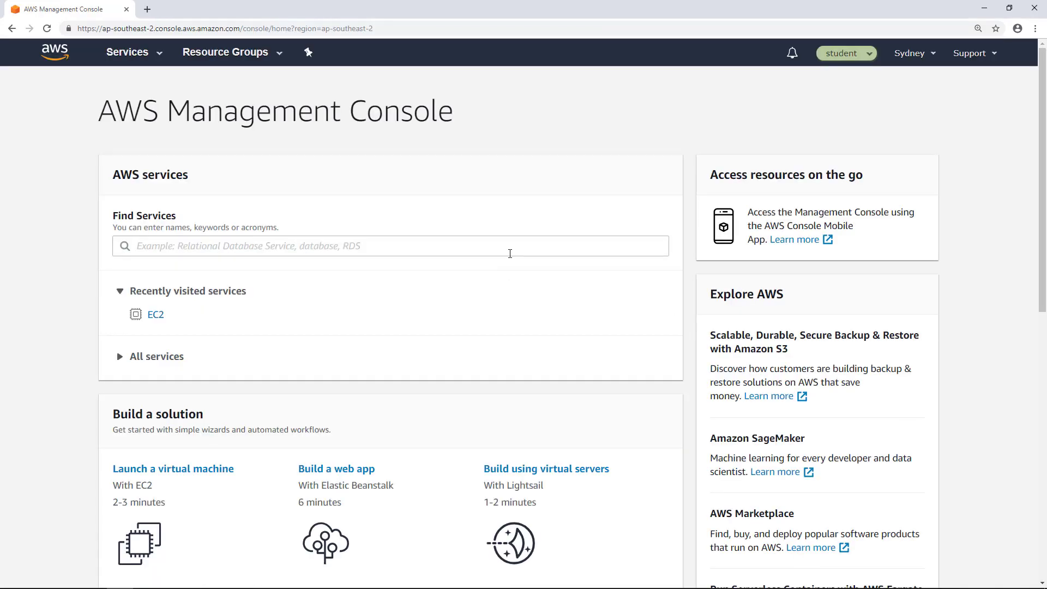
Find the EC2 service in the AWS Management Console and open its list of instances
{"action": "left_click", "coordinate": [510, 254]}
{"action": "type", "text": "ec2"}
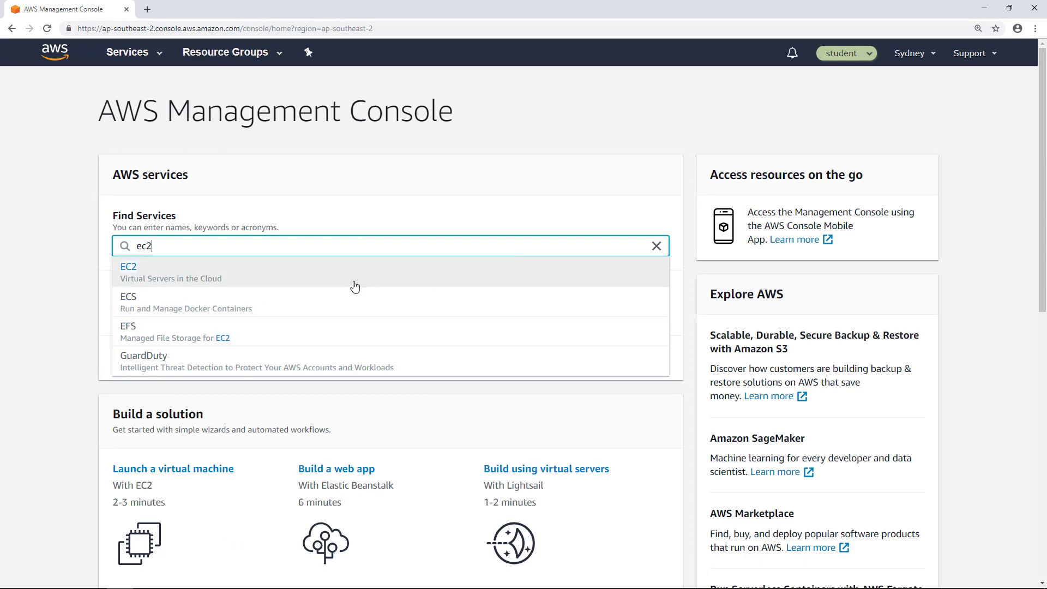
{"action": "left_click", "coordinate": [360, 284]}
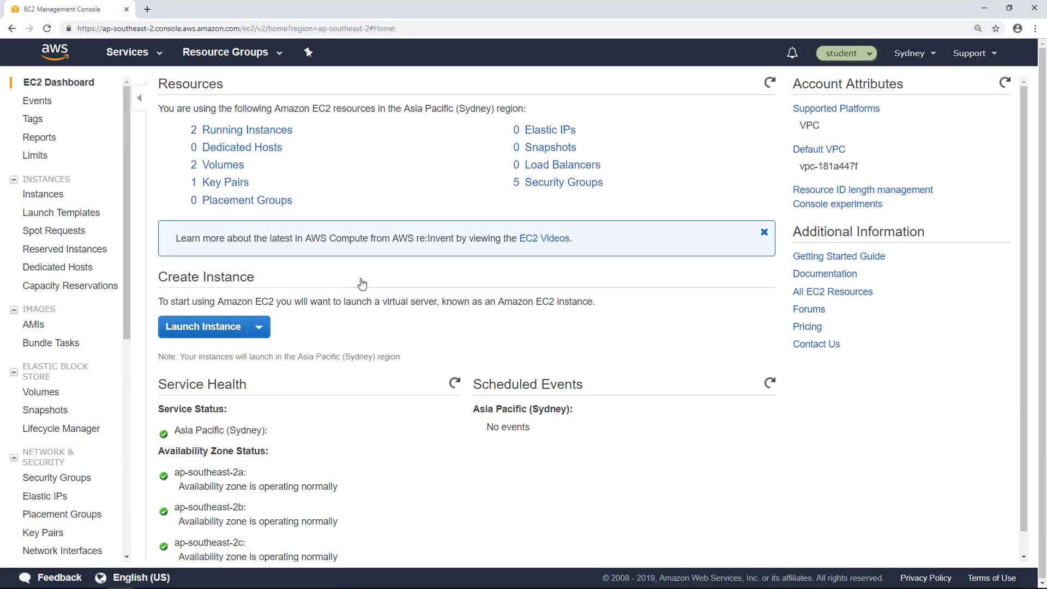
{"action": "left_click", "coordinate": [44, 196]}
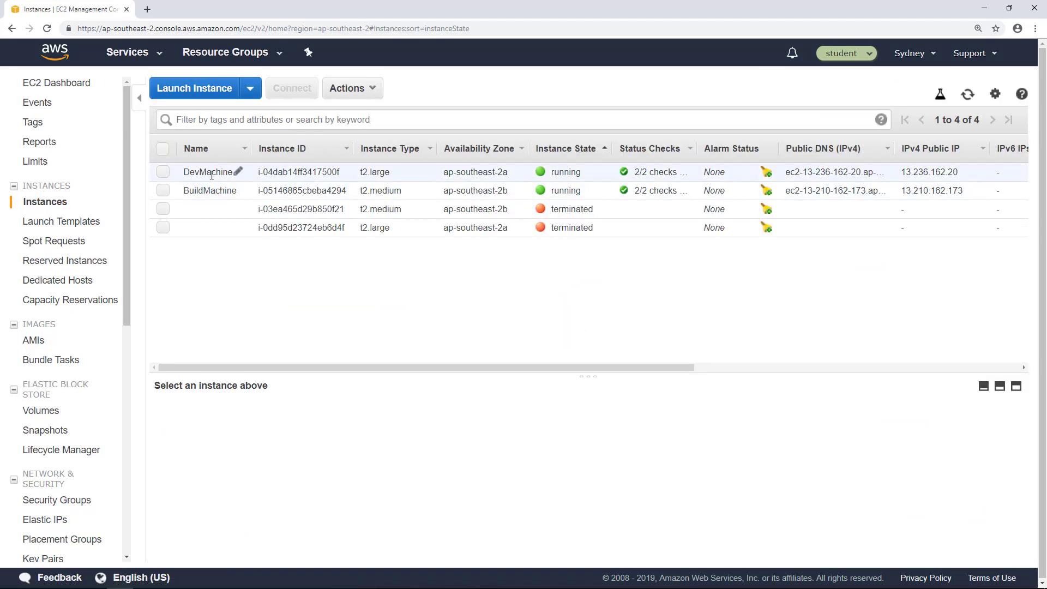
Start launching a new instance from the shared DevOps-BuildMachineLinux-V1 AMI with the t2.medium instance type
{"action": "left_click", "coordinate": [185, 97]}
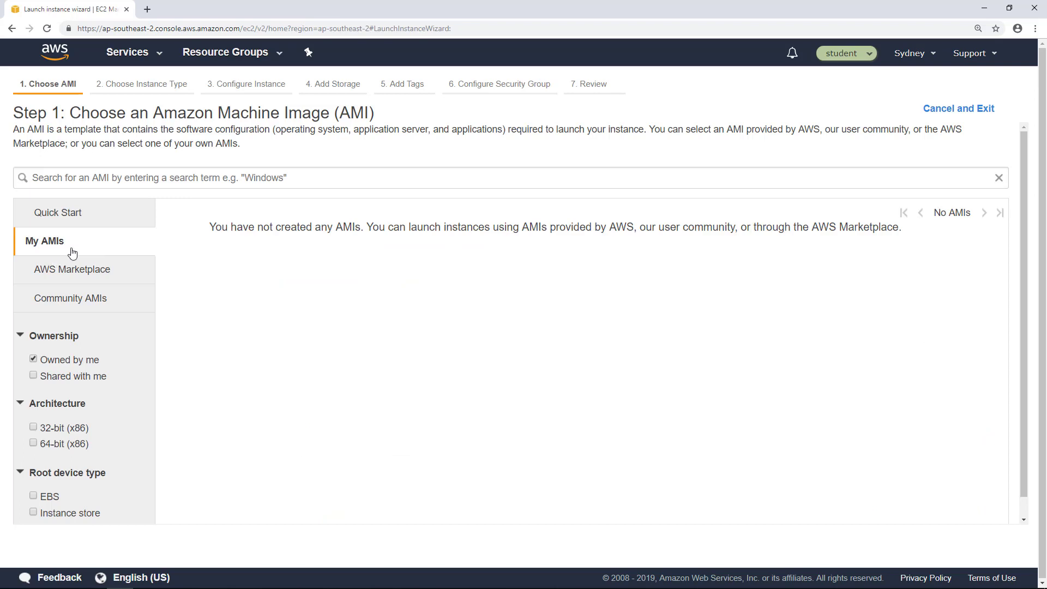
{"action": "left_click", "coordinate": [33, 376]}
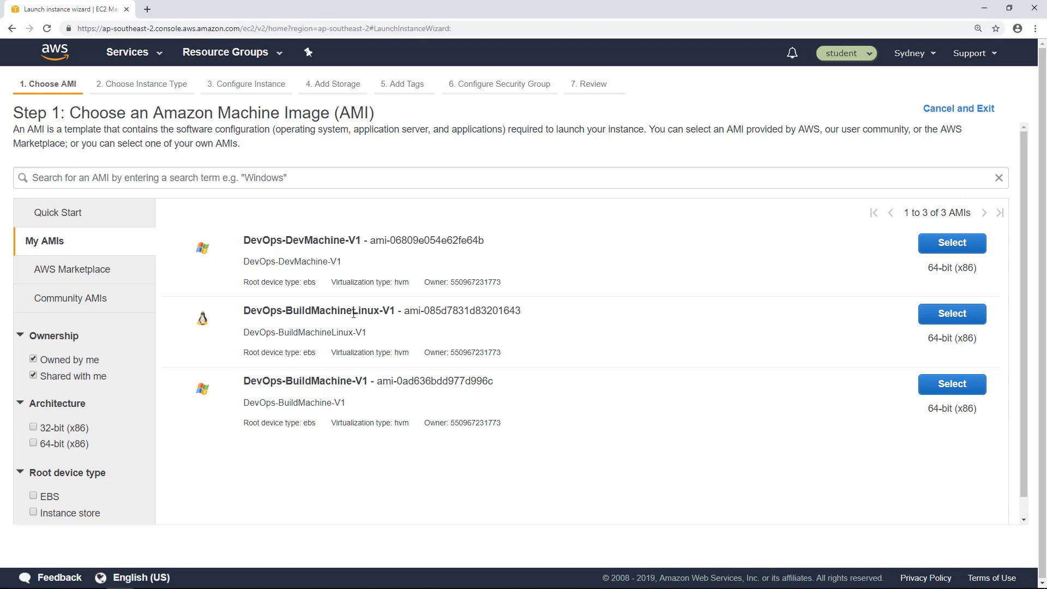
{"action": "left_click", "coordinate": [974, 321]}
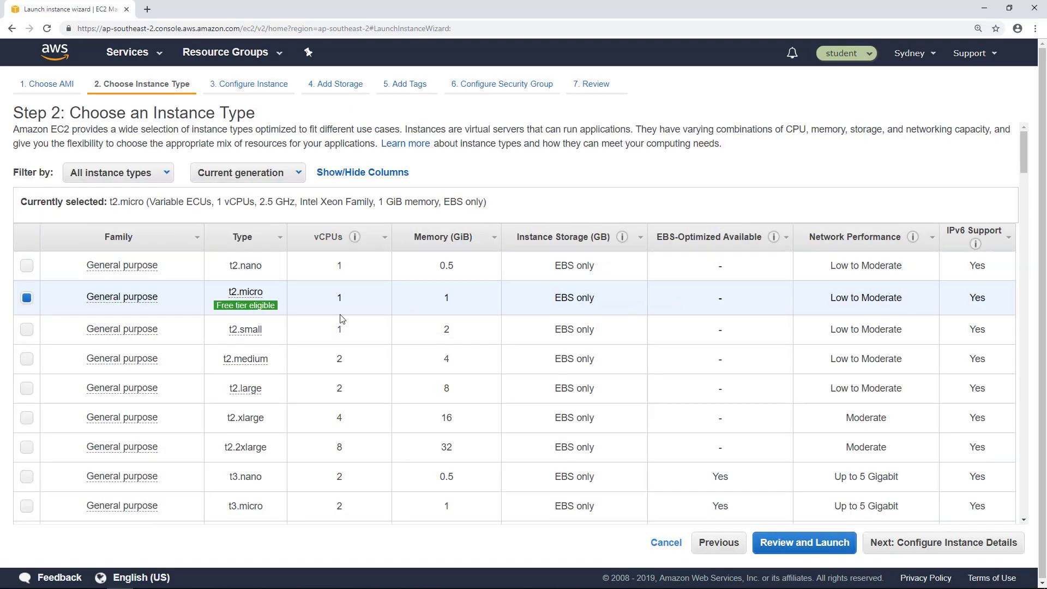
{"action": "left_click", "coordinate": [46, 360]}
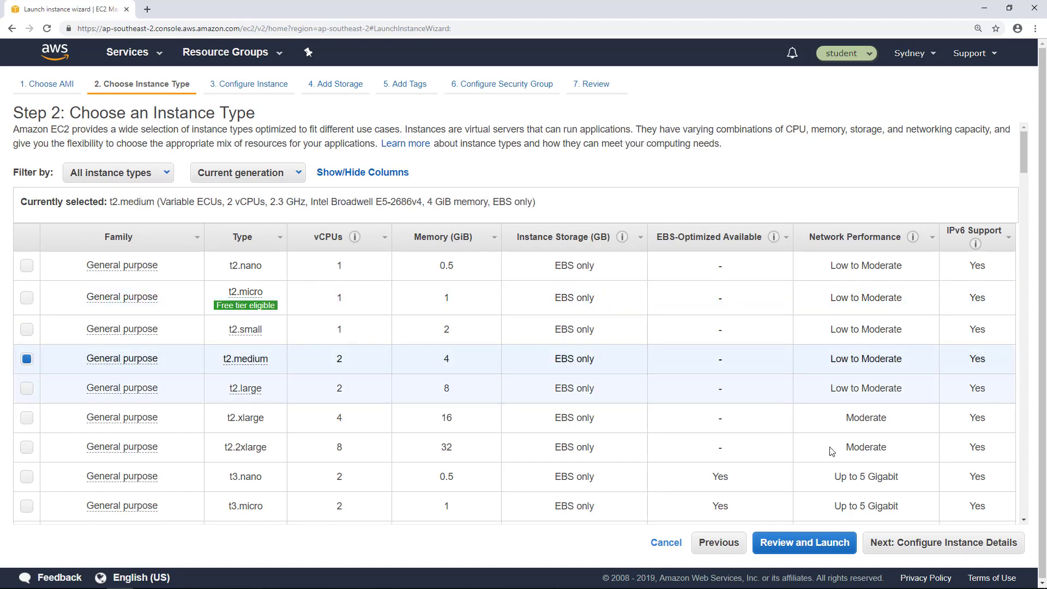
{"action": "left_click", "coordinate": [932, 548]}
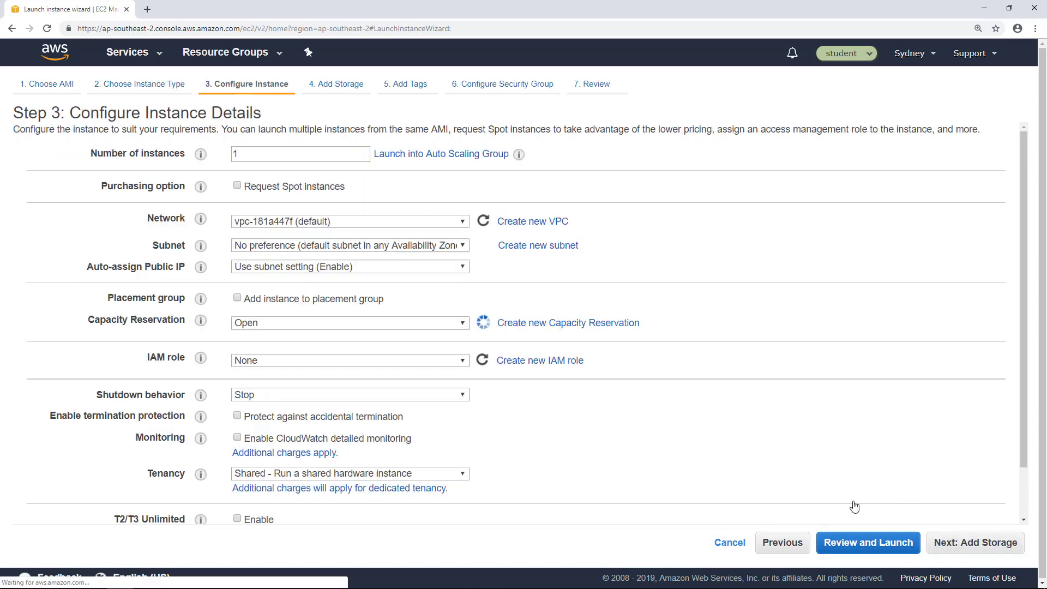
Place the instance in the DevOps-VPC network on the Pub-2 subnet in ap-southeast-2b
{"action": "left_click", "coordinate": [464, 222]}
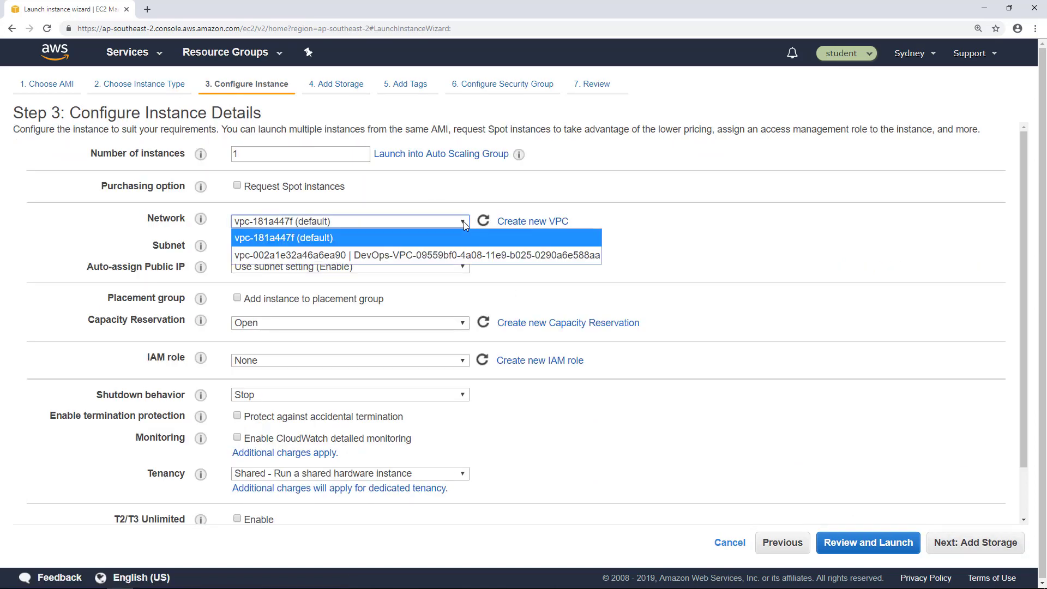
{"action": "left_click", "coordinate": [437, 255]}
{"action": "left_click", "coordinate": [418, 249]}
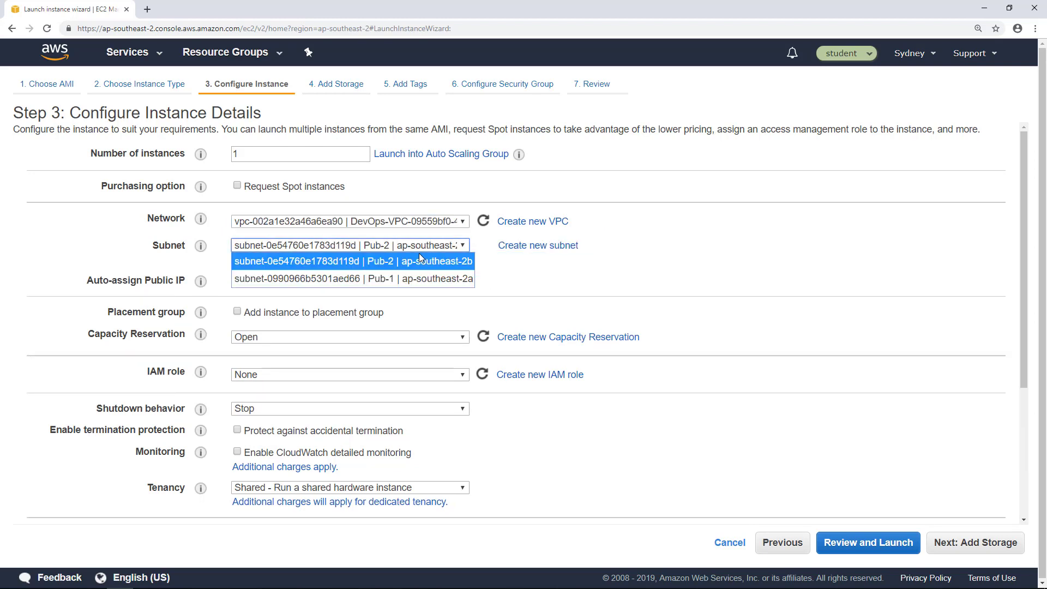
{"action": "left_click", "coordinate": [392, 267]}
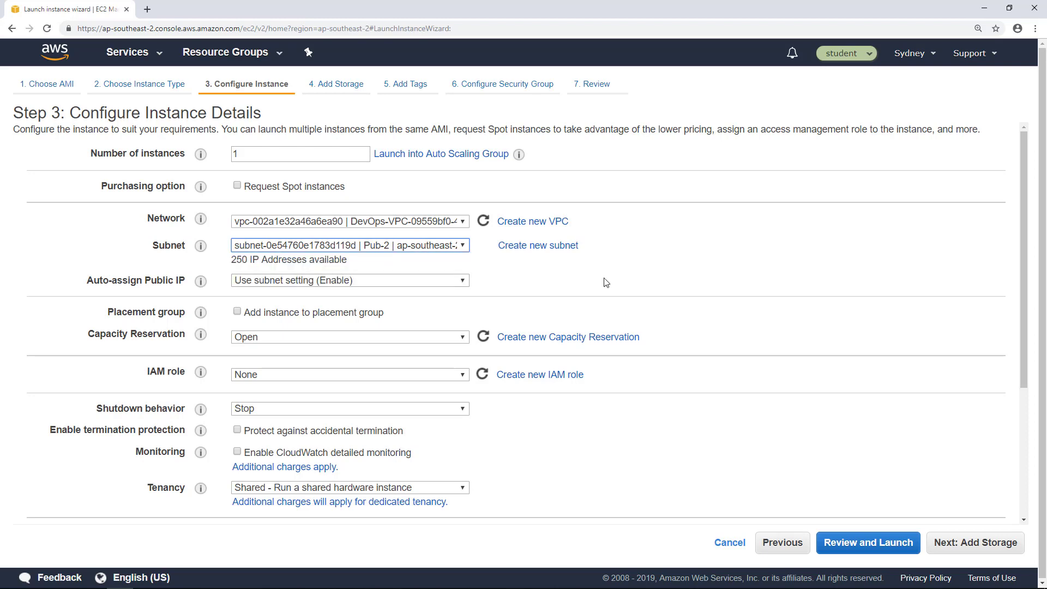
Assign the DevOps-BuildLinux-Role IAM role to the instance and continue to the storage settings
{"action": "scroll", "coordinate": [380, 328], "scroll_direction": "down", "scroll_amount": 1}
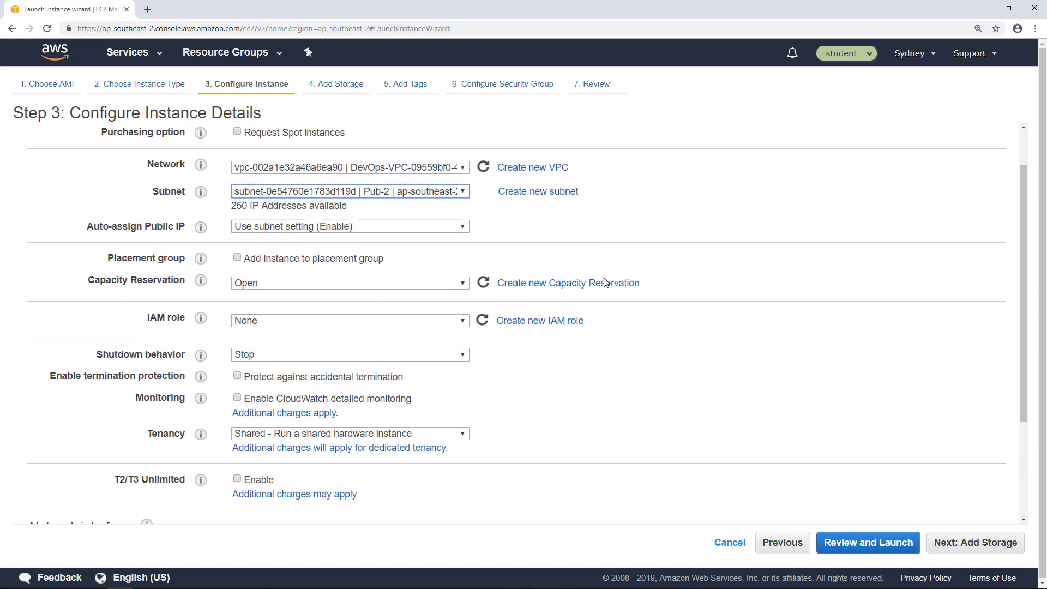
{"action": "left_click", "coordinate": [368, 326]}
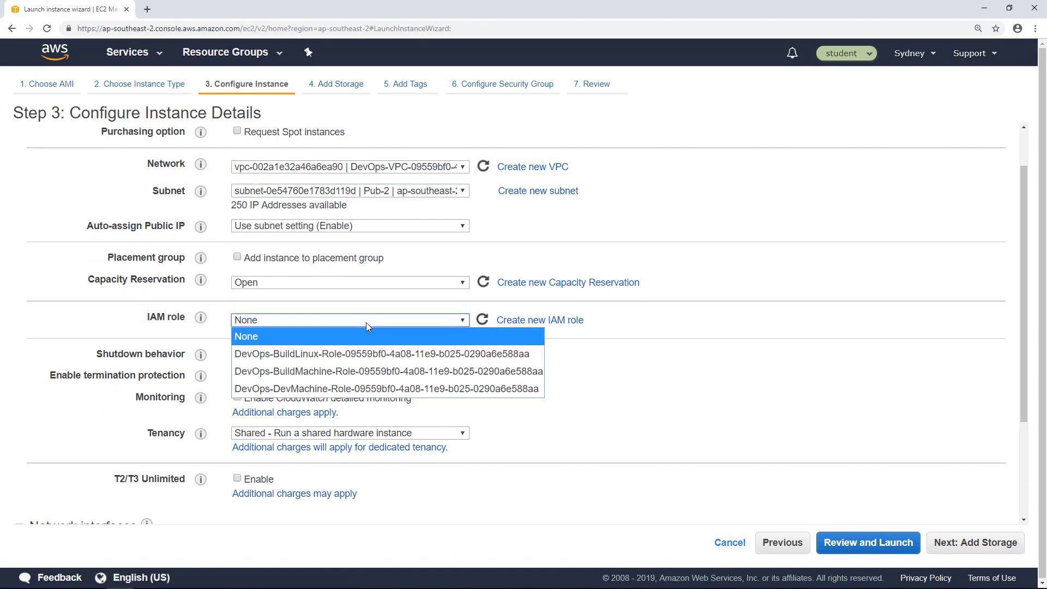
{"action": "left_click", "coordinate": [323, 362]}
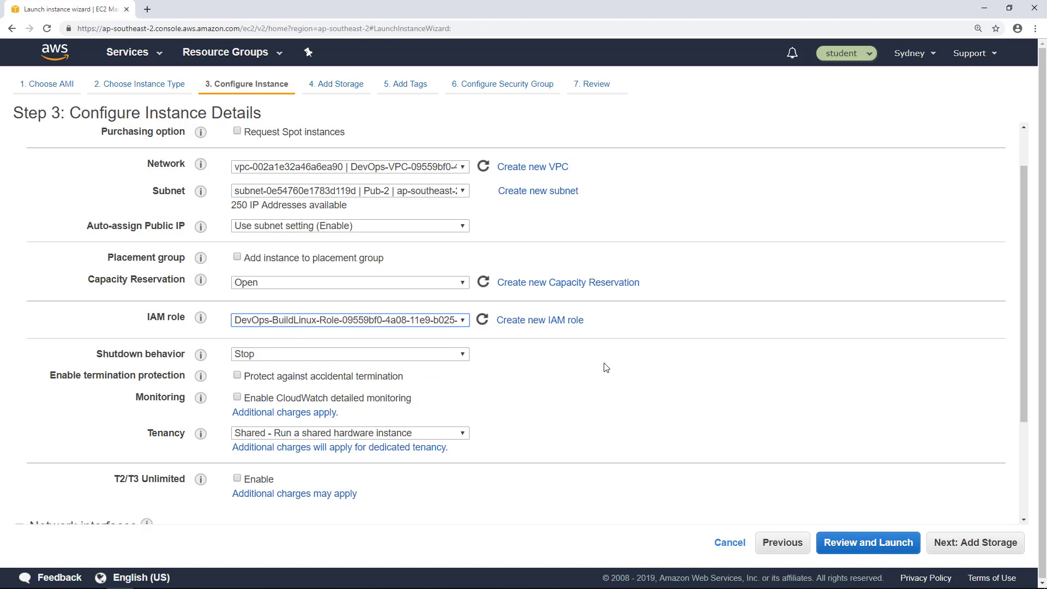
{"action": "scroll", "coordinate": [603, 367], "scroll_direction": "down", "scroll_amount": 1}
{"action": "scroll", "coordinate": [604, 367], "scroll_direction": "down", "scroll_amount": 1}
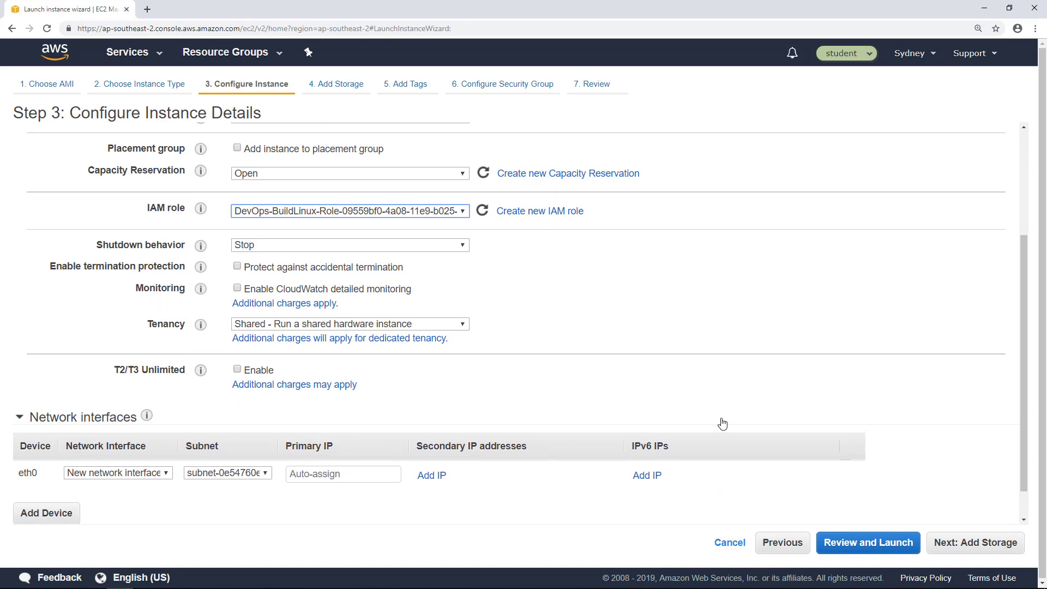
{"action": "left_click", "coordinate": [960, 548]}
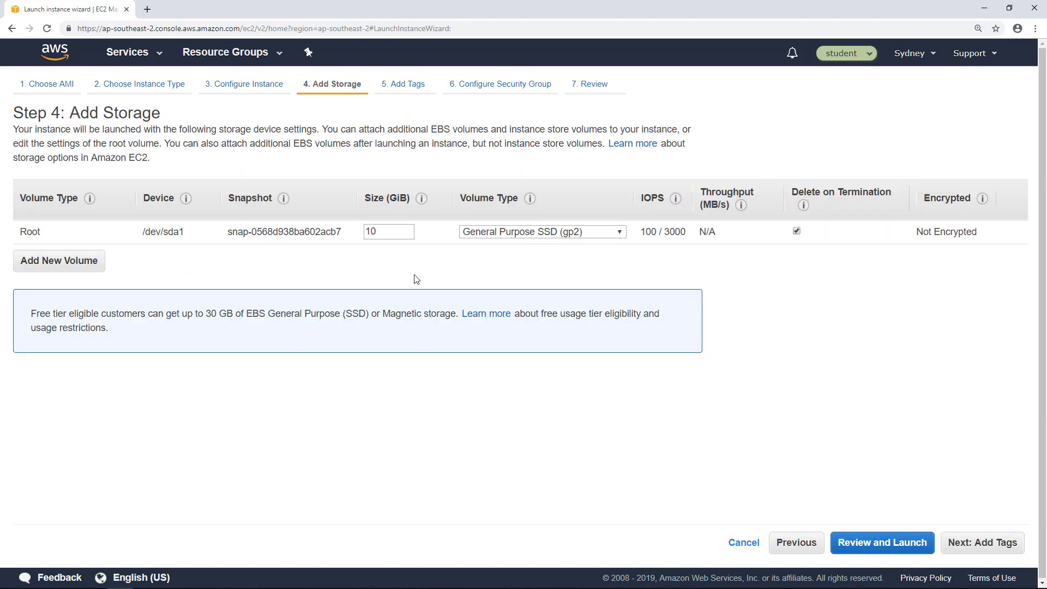
Set the root volume size to 20 GiB and continue to the tags
{"action": "left_click_drag", "start_coordinate": [396, 232], "coordinate": [357, 233]}
{"action": "type", "text": "20"}
{"action": "left_click", "coordinate": [992, 545]}
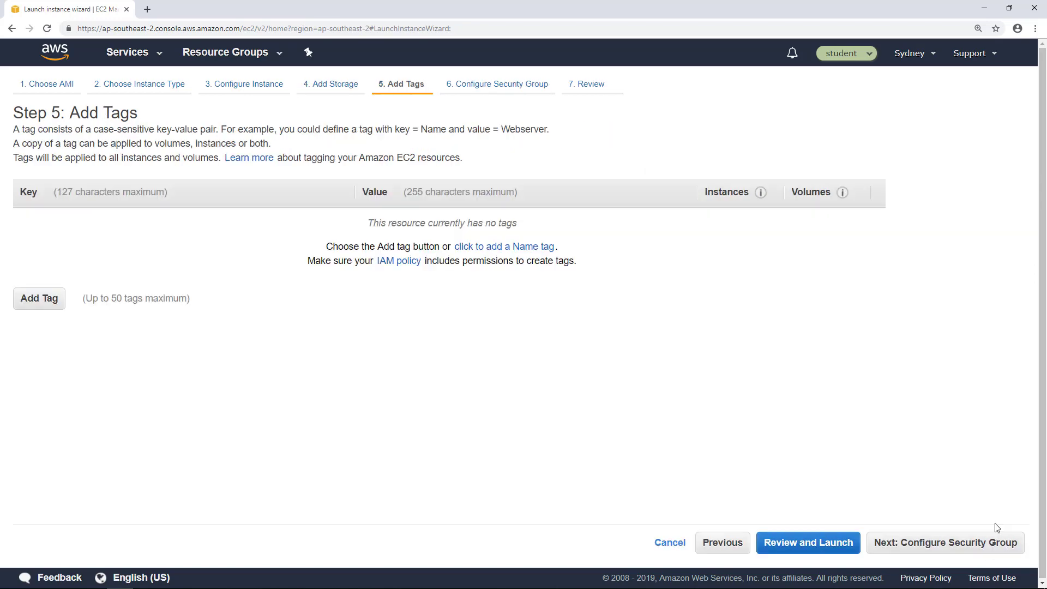
Skip the tags, assign the existing DevOps-BuildMachineLinux-SG security group, and continue to the launch review
{"action": "left_click", "coordinate": [966, 551]}
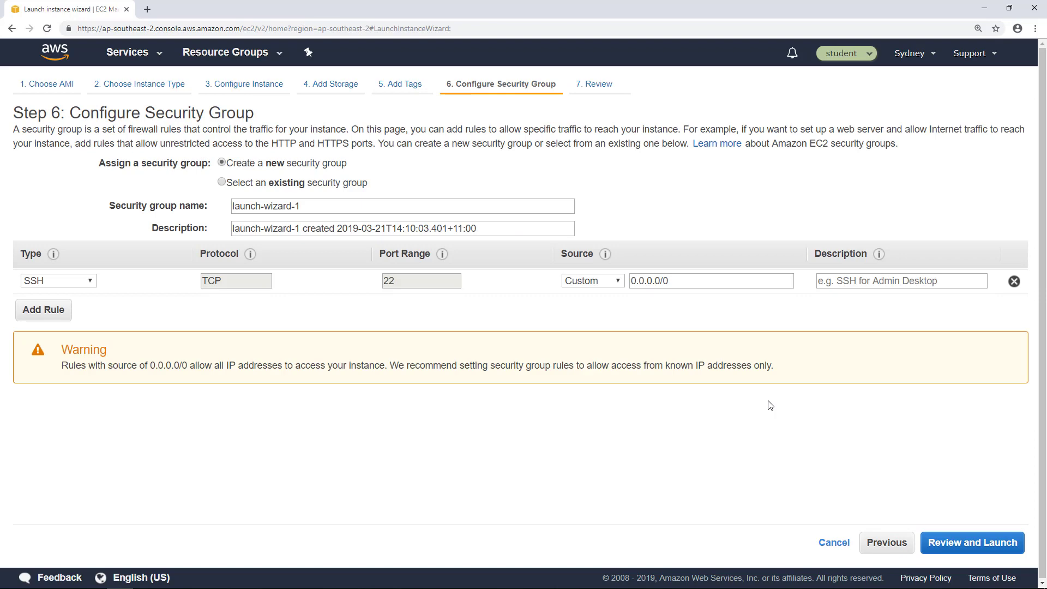
{"action": "left_click", "coordinate": [264, 187]}
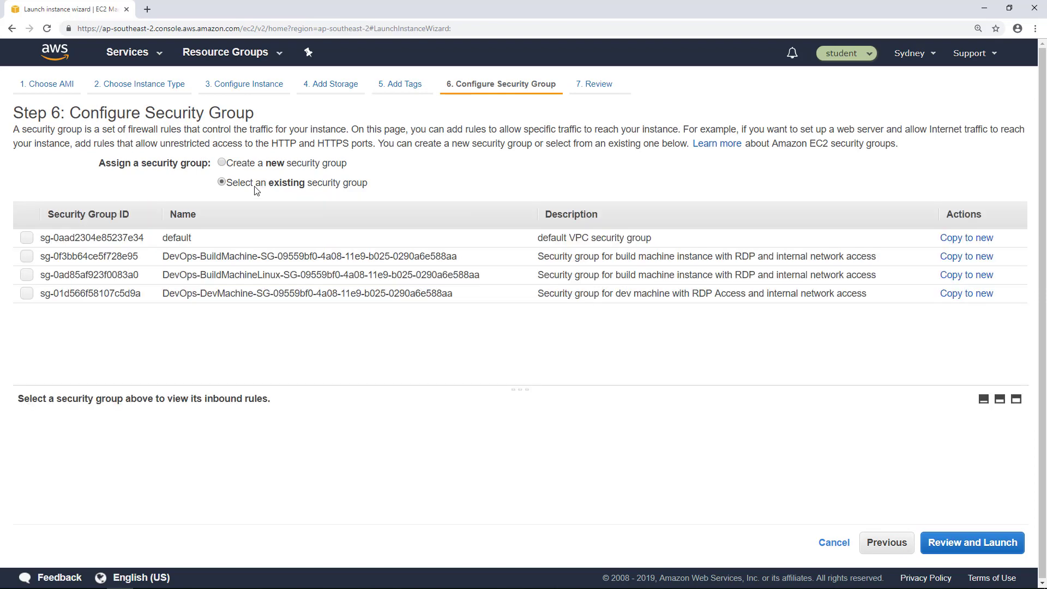
{"action": "left_click", "coordinate": [209, 275]}
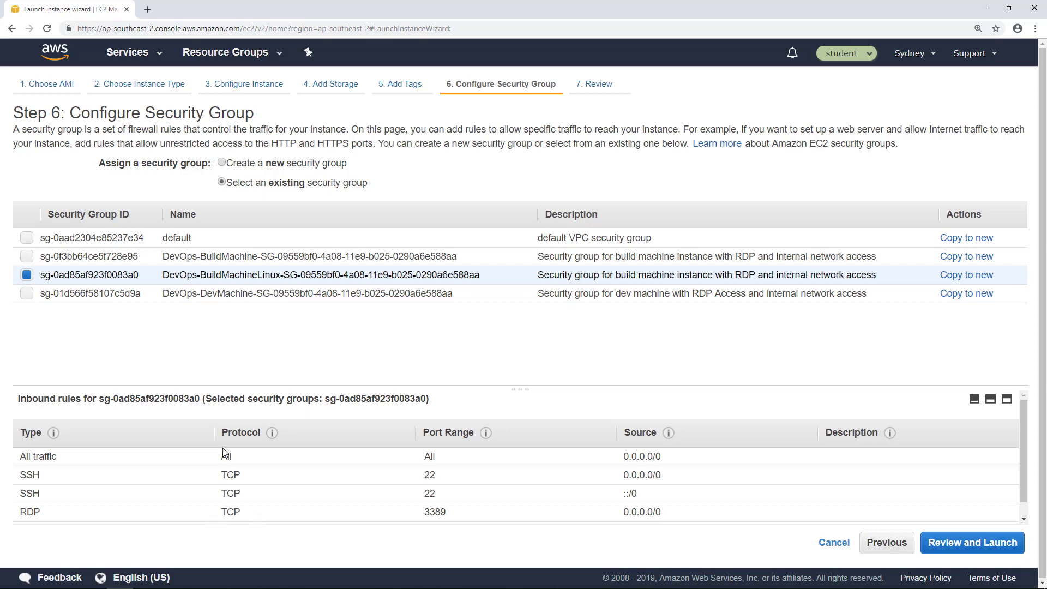
{"action": "left_click", "coordinate": [981, 545]}
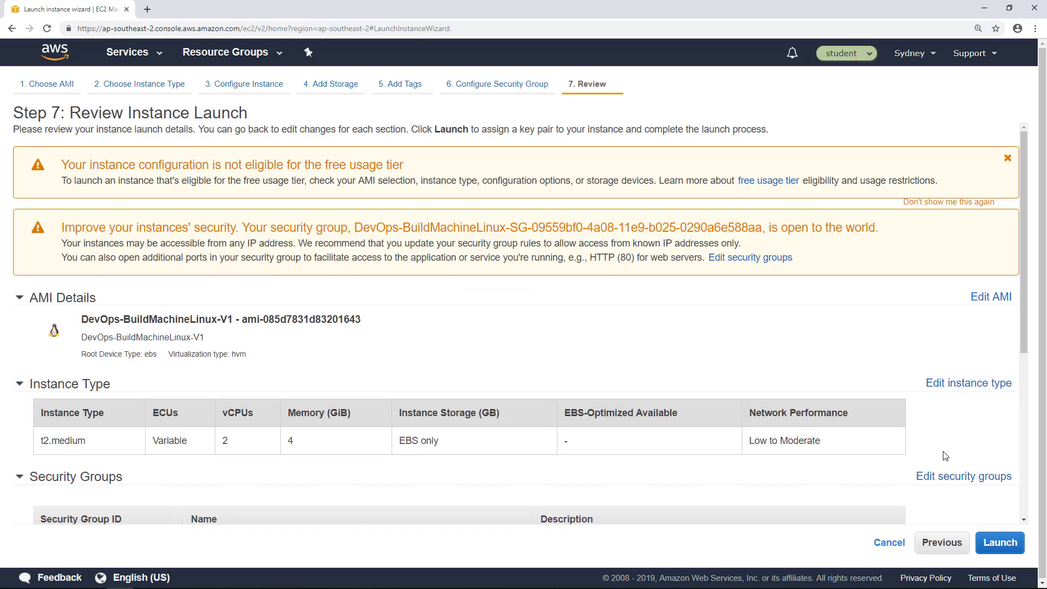
Launch the instance without a key pair, acknowledging the connection restriction
{"action": "scroll", "coordinate": [944, 459], "scroll_direction": "down", "scroll_amount": 1}
{"action": "left_click", "coordinate": [1007, 547]}
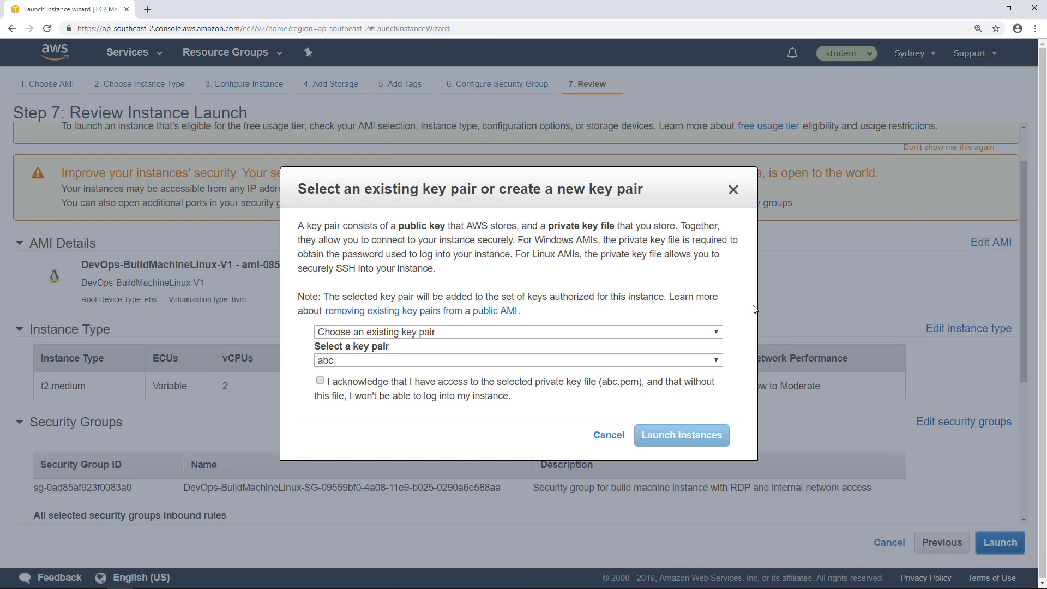
{"action": "left_click", "coordinate": [482, 332]}
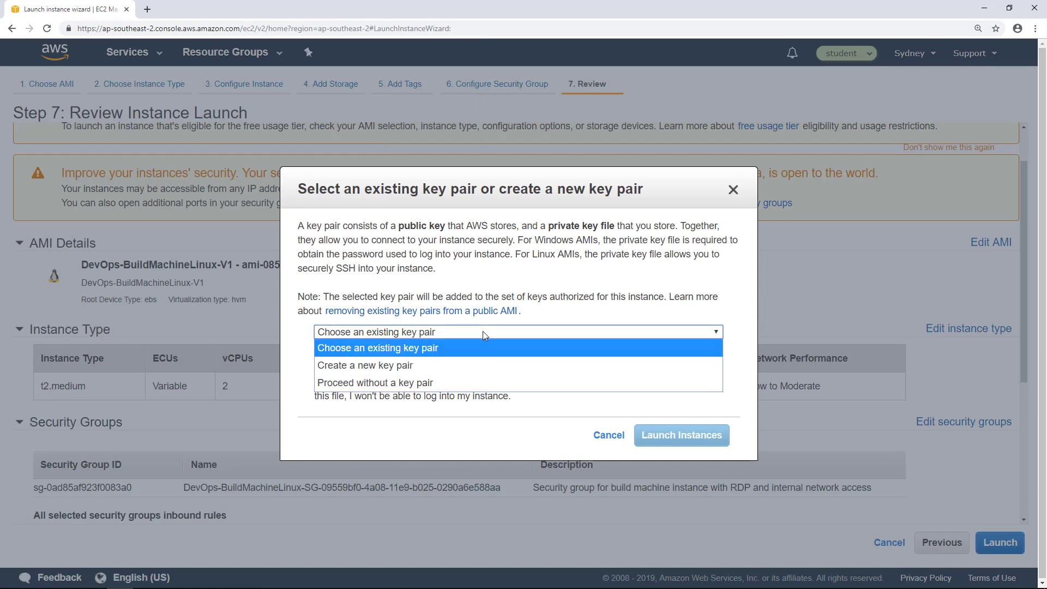
{"action": "left_click", "coordinate": [419, 383]}
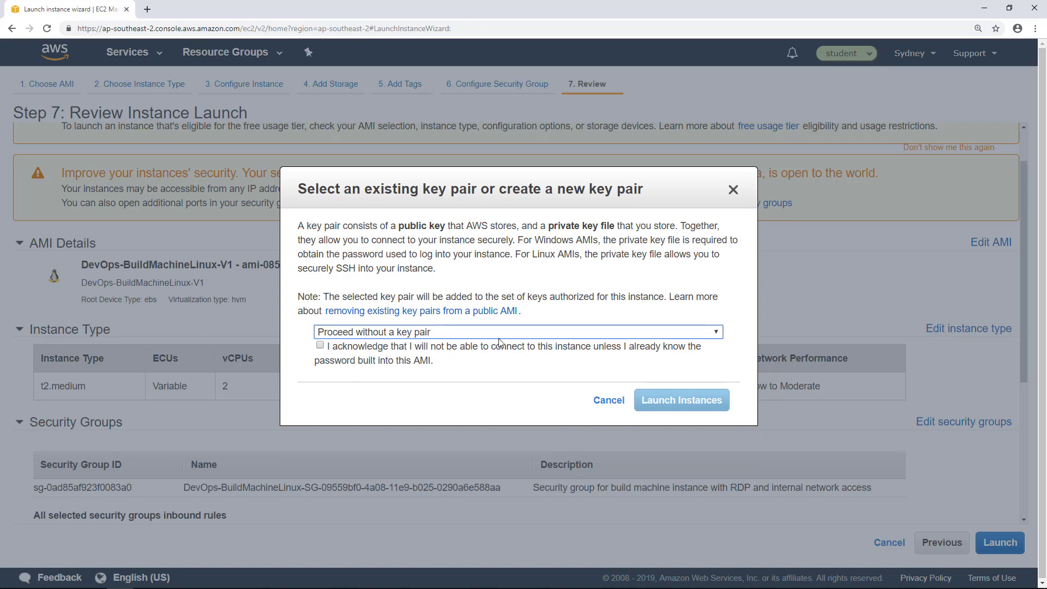
{"action": "left_click", "coordinate": [320, 345]}
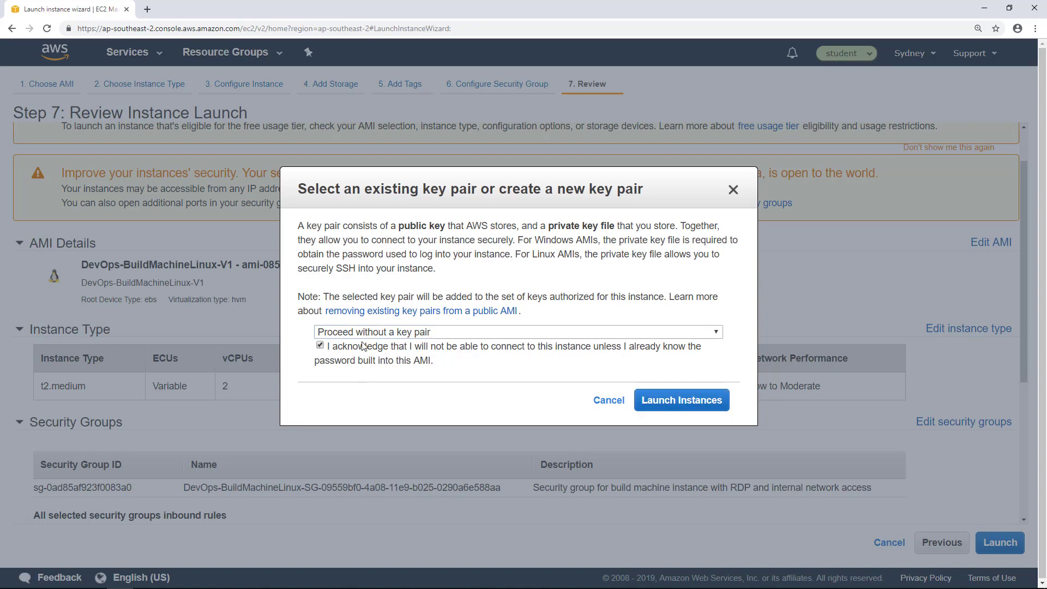
{"action": "left_click", "coordinate": [682, 401]}
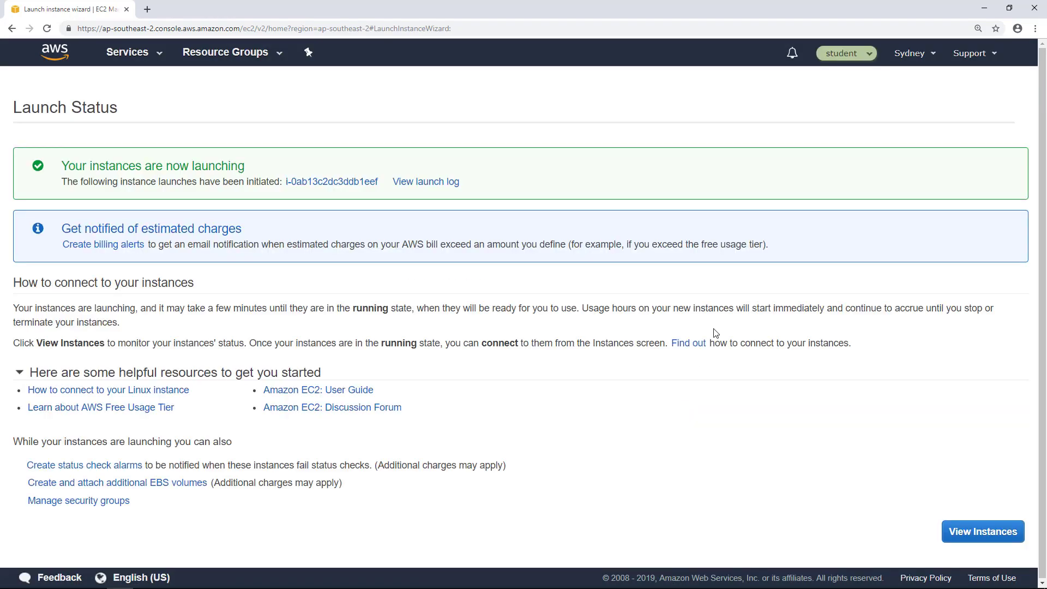
Name the newly launched instance BuildLinuxMachine in the instances list
{"action": "left_click", "coordinate": [979, 534]}
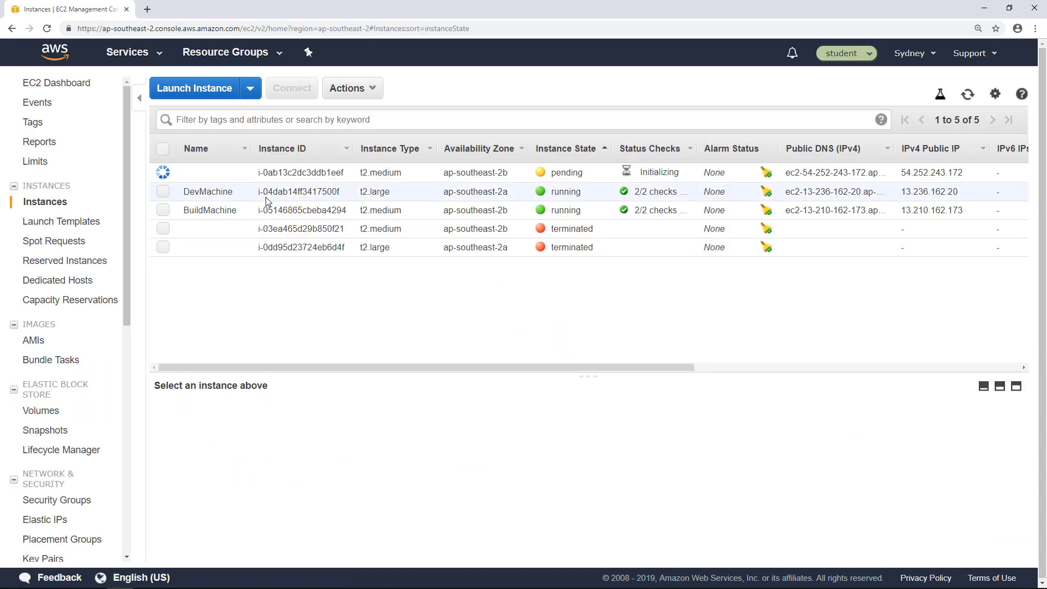
{"action": "left_click", "coordinate": [287, 175]}
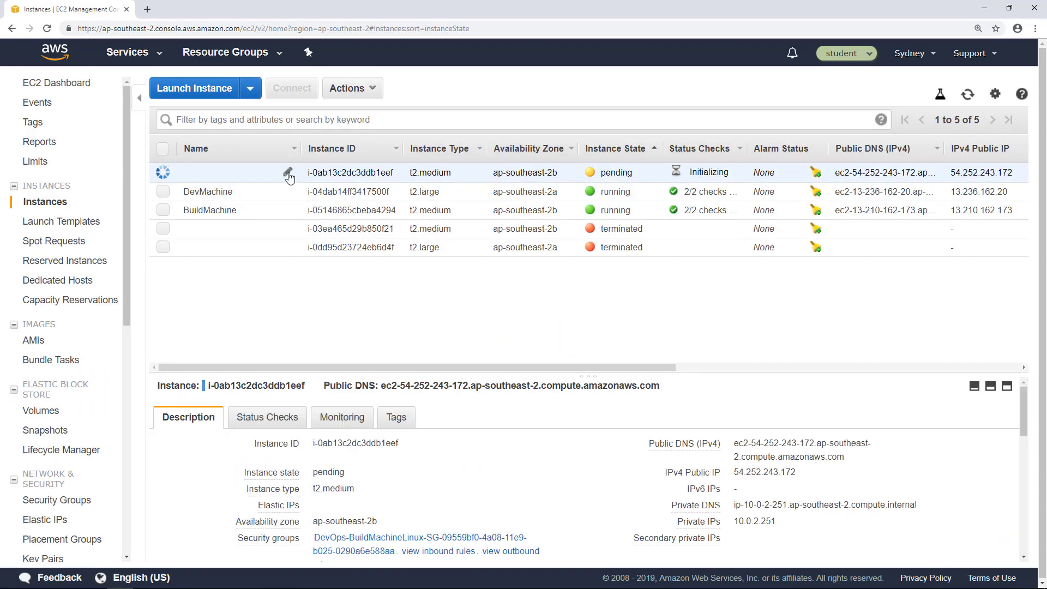
{"action": "left_click", "coordinate": [287, 173]}
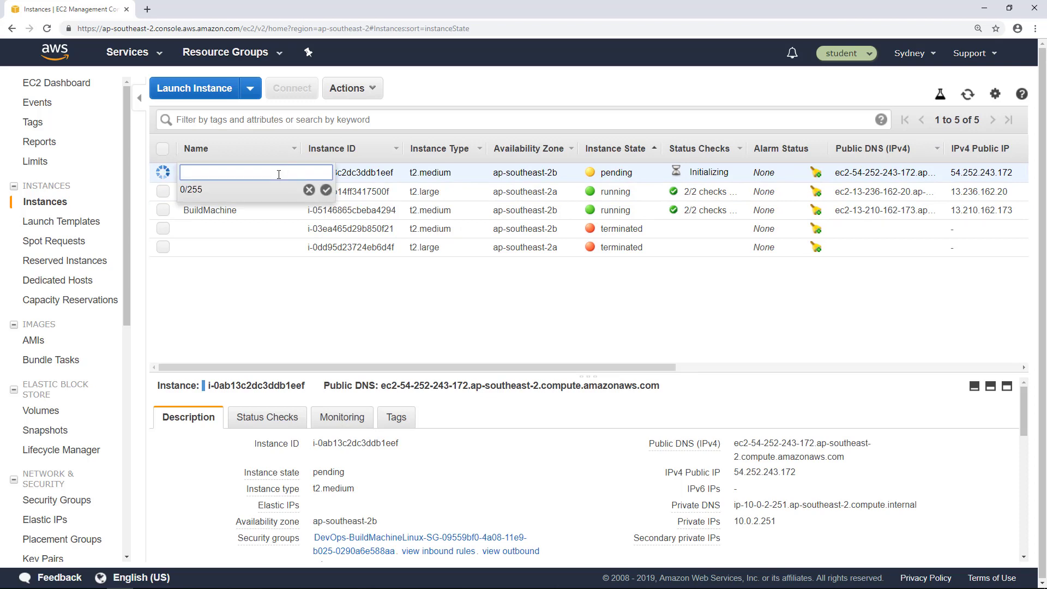
{"action": "type", "text": "BuildLinuxMachine"}
{"action": "key", "text": "Return"}
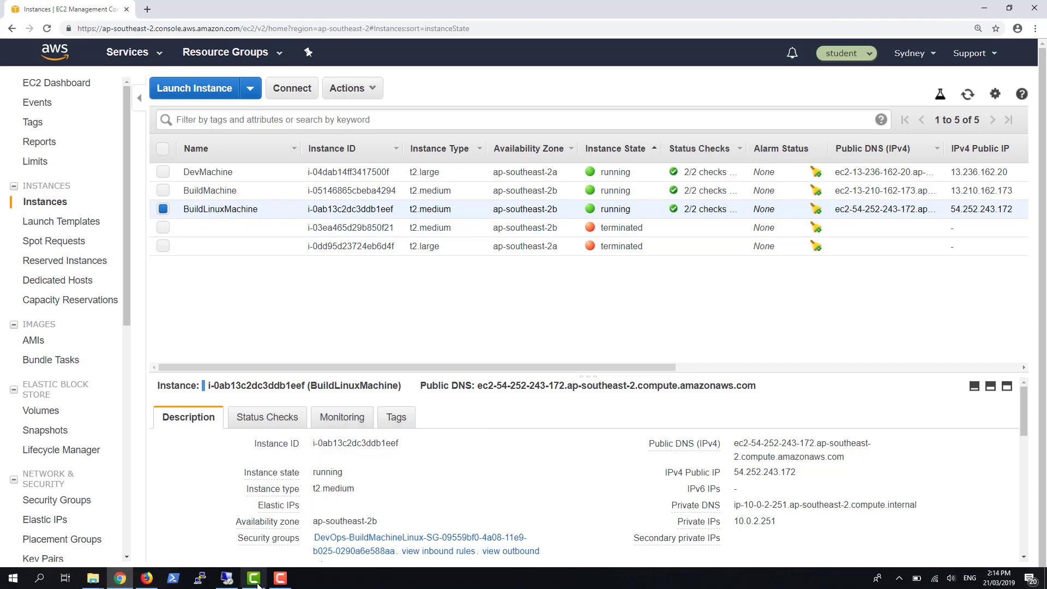
Switch to Azure DevOps on the DevMachine remote desktop and open the MyWolfApp-ASP.NET Core-CI build pipeline for editing
{"action": "left_click", "coordinate": [225, 578]}
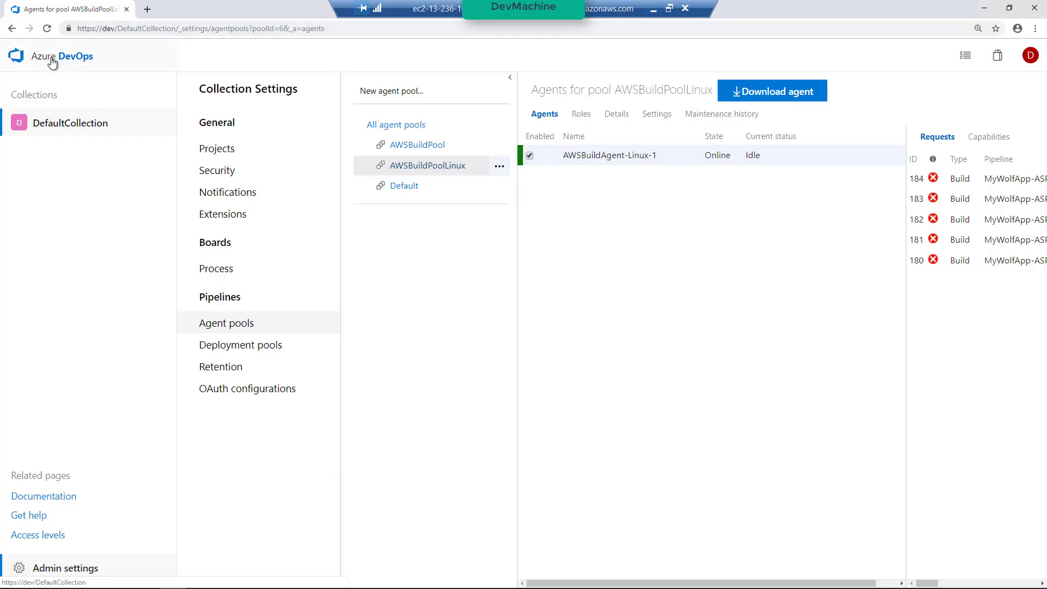
{"action": "mouse_move", "coordinate": [60, 586]}
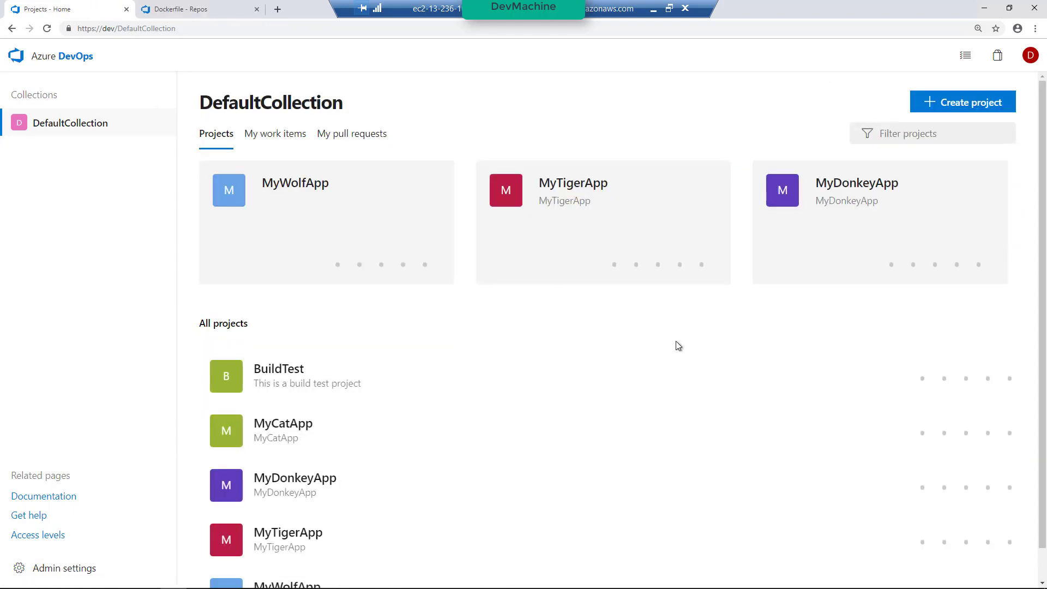
{"action": "left_click", "coordinate": [327, 202]}
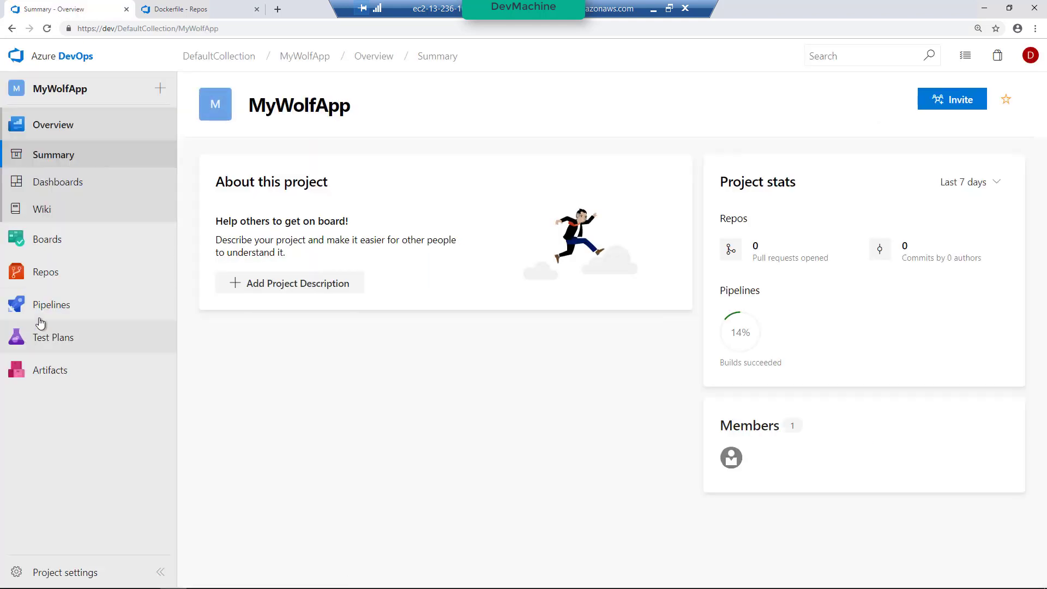
{"action": "left_click", "coordinate": [52, 304]}
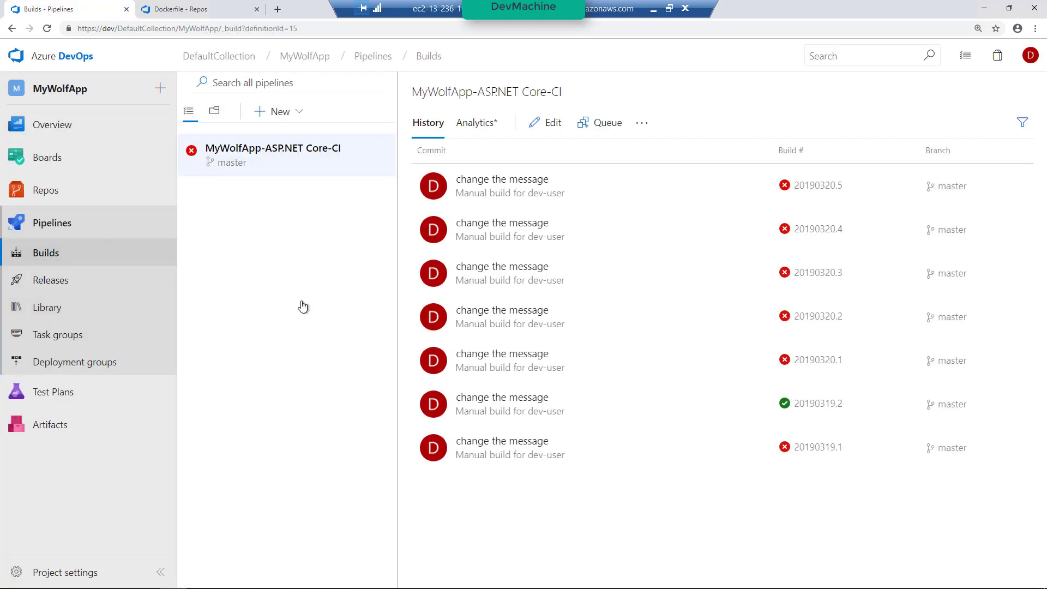
{"action": "left_click", "coordinate": [555, 123]}
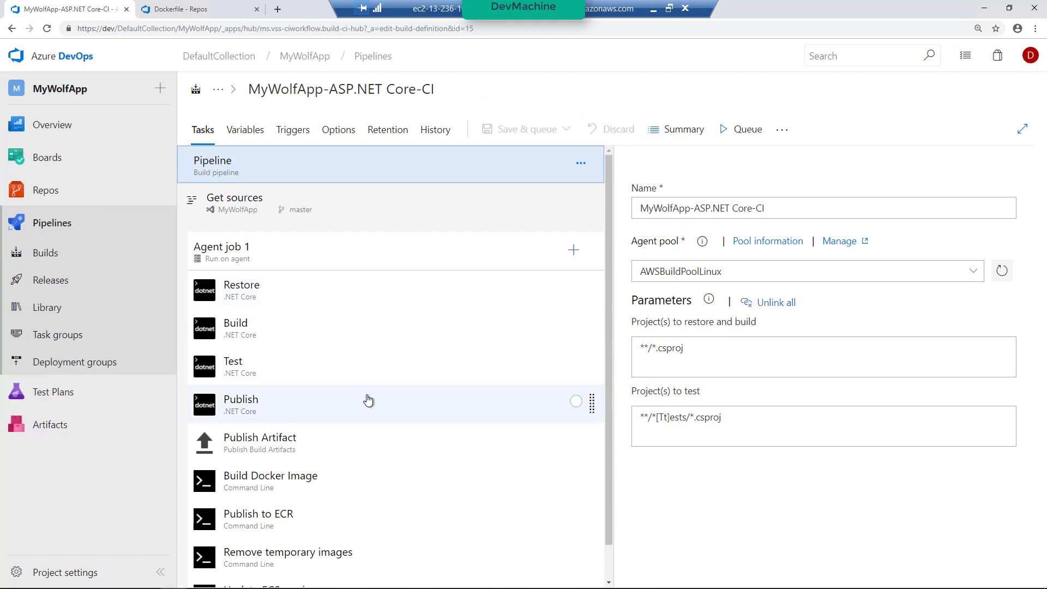
Look through the tasks of Agent job 1 and view the settings of the Restore task
{"action": "scroll", "coordinate": [364, 400], "scroll_direction": "down", "scroll_amount": 1}
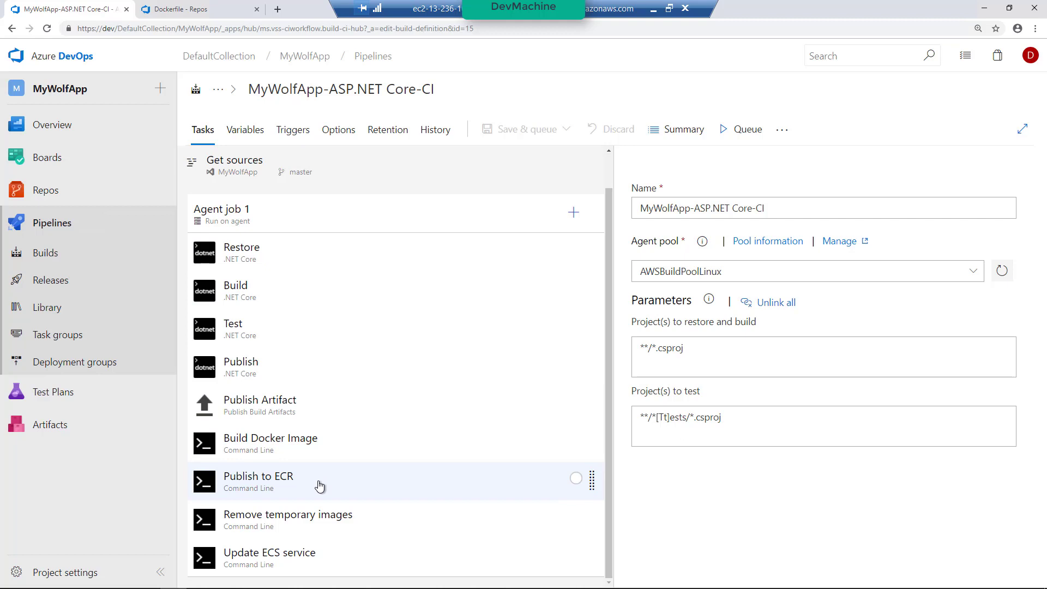
{"action": "scroll", "coordinate": [319, 469], "scroll_direction": "up", "scroll_amount": 1}
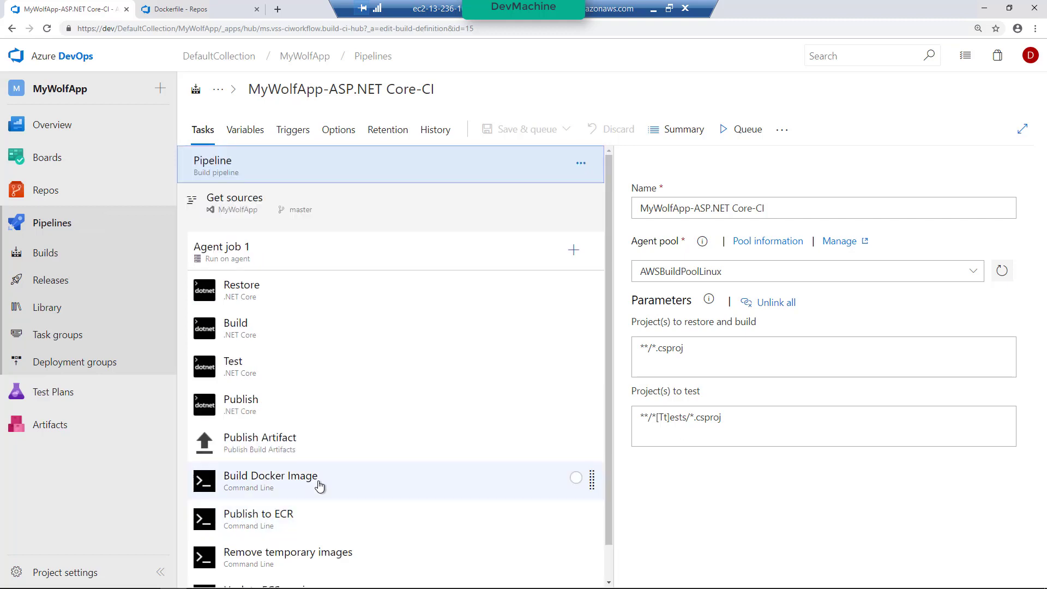
{"action": "left_click", "coordinate": [271, 299]}
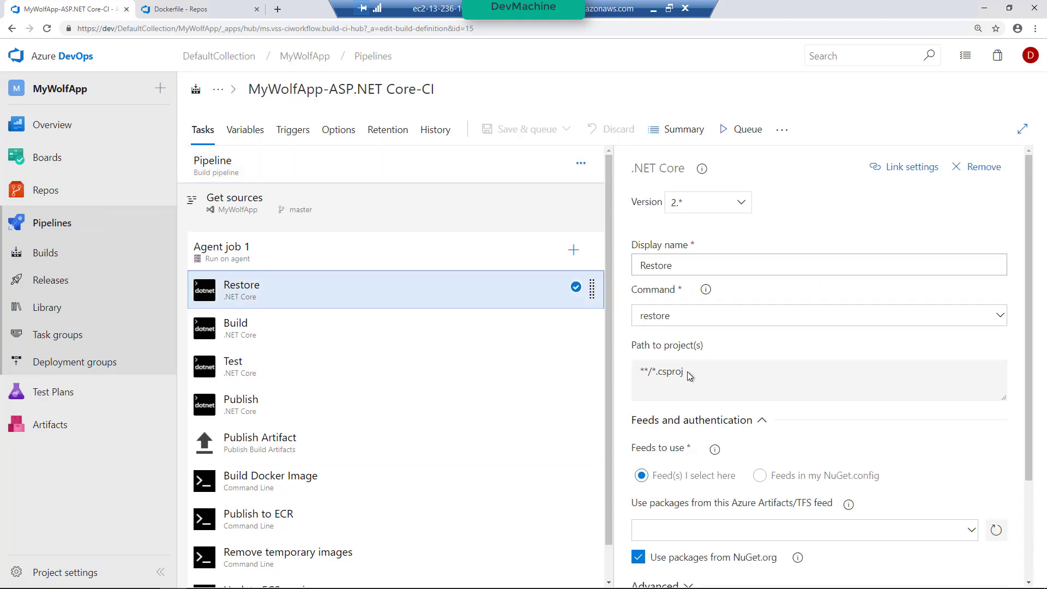
Review the project path of the Restore task and the settings of the Build, Test, Publish and Build Docker Image tasks
{"action": "left_click_drag", "start_coordinate": [685, 374], "coordinate": [656, 376]}
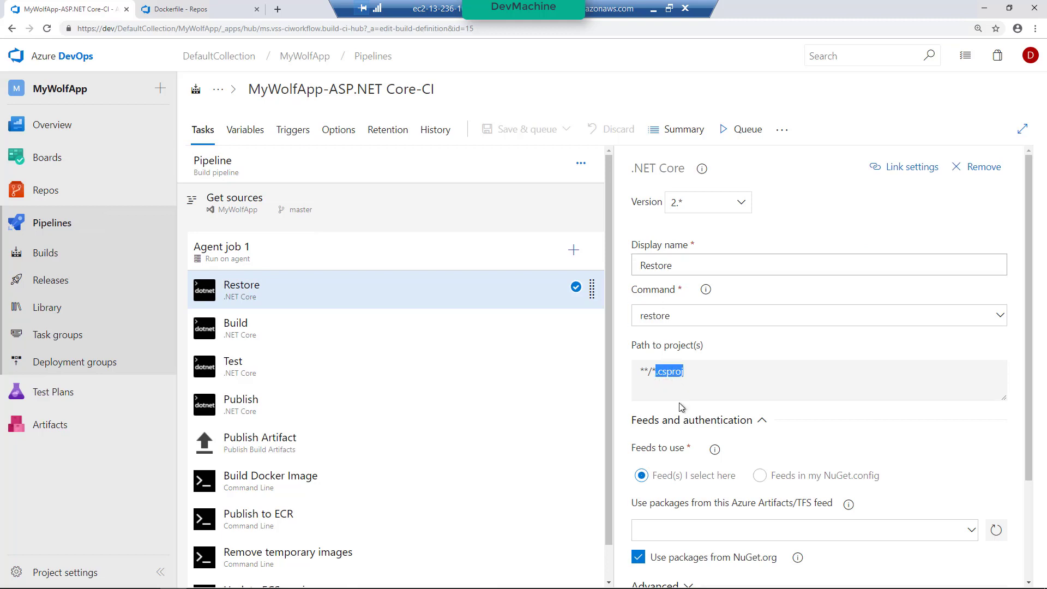
{"action": "left_click", "coordinate": [393, 338]}
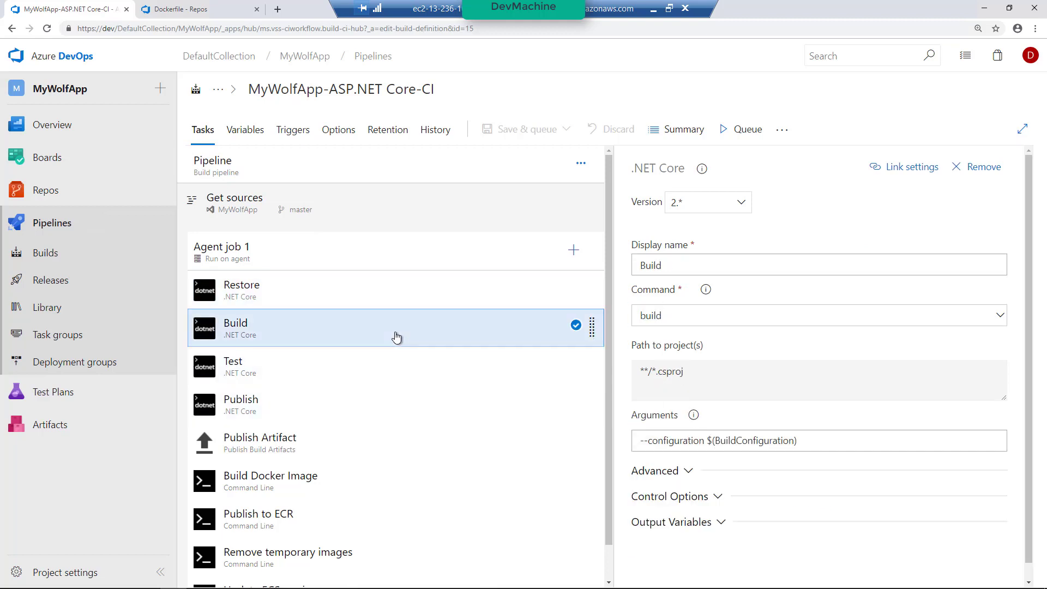
{"action": "left_click", "coordinate": [349, 376]}
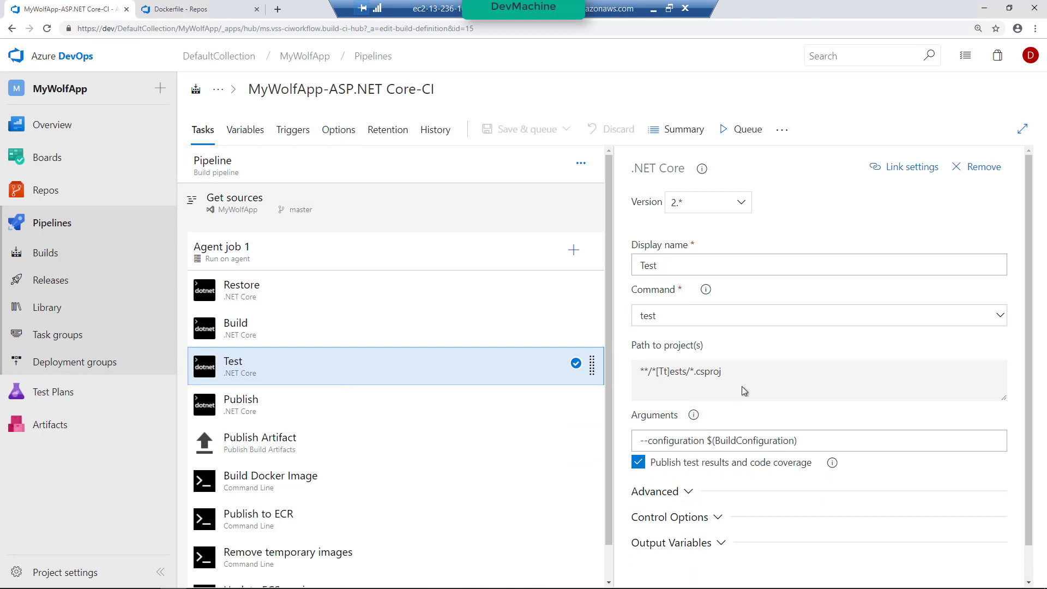
{"action": "left_click", "coordinate": [361, 417]}
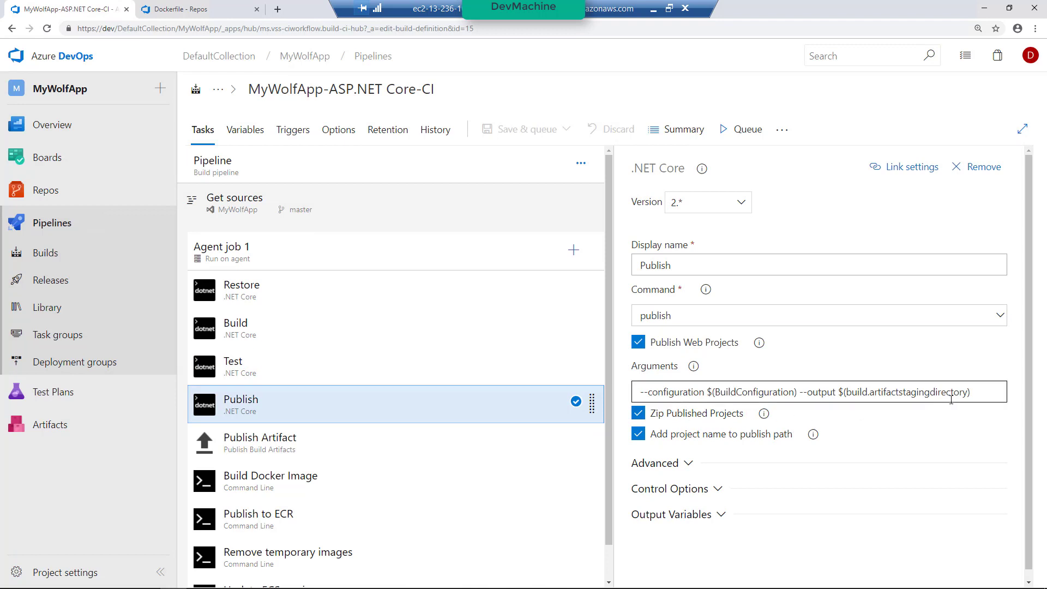
{"action": "left_click", "coordinate": [296, 480]}
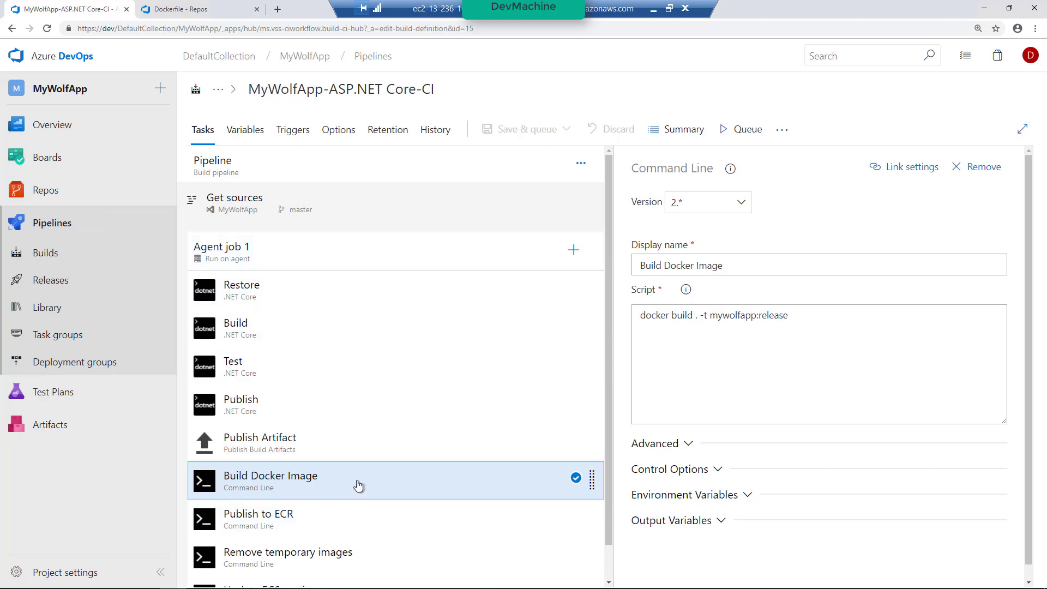
{"action": "scroll", "coordinate": [359, 485], "scroll_direction": "down", "scroll_amount": 1}
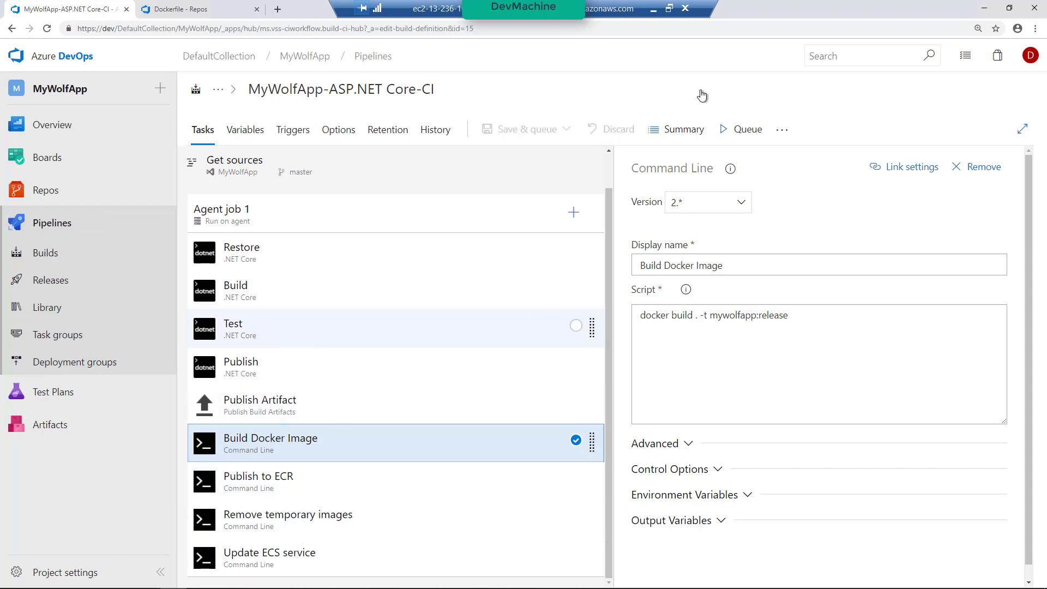
Queue a build of MyWolfApp-ASP.NET Core-CI on the AWSBuildPoolLinux agent pool from the master branch and open the queued build's logs
{"action": "left_click", "coordinate": [741, 131]}
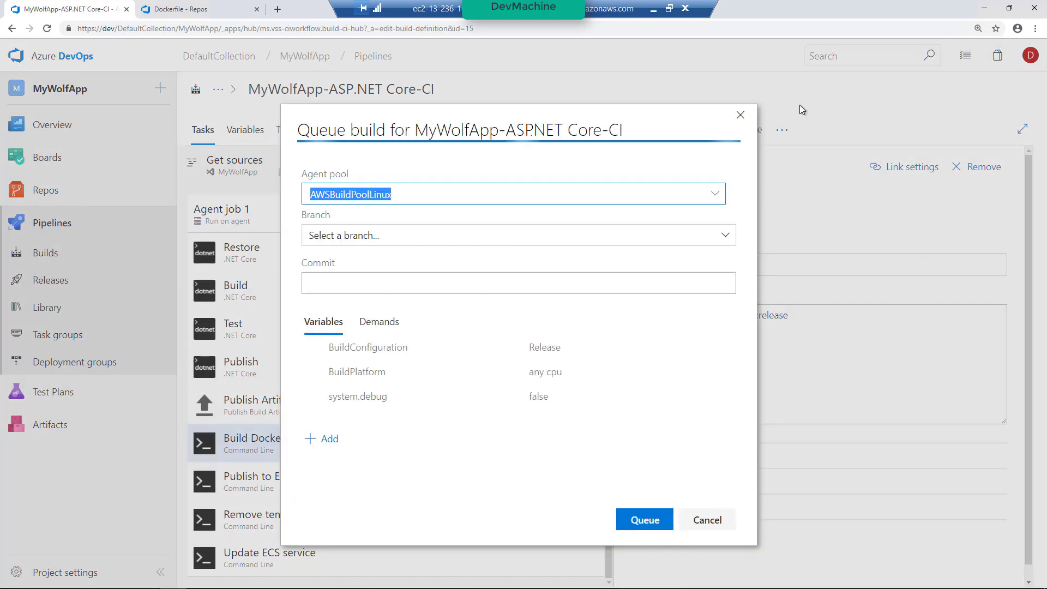
{"action": "left_click", "coordinate": [394, 201]}
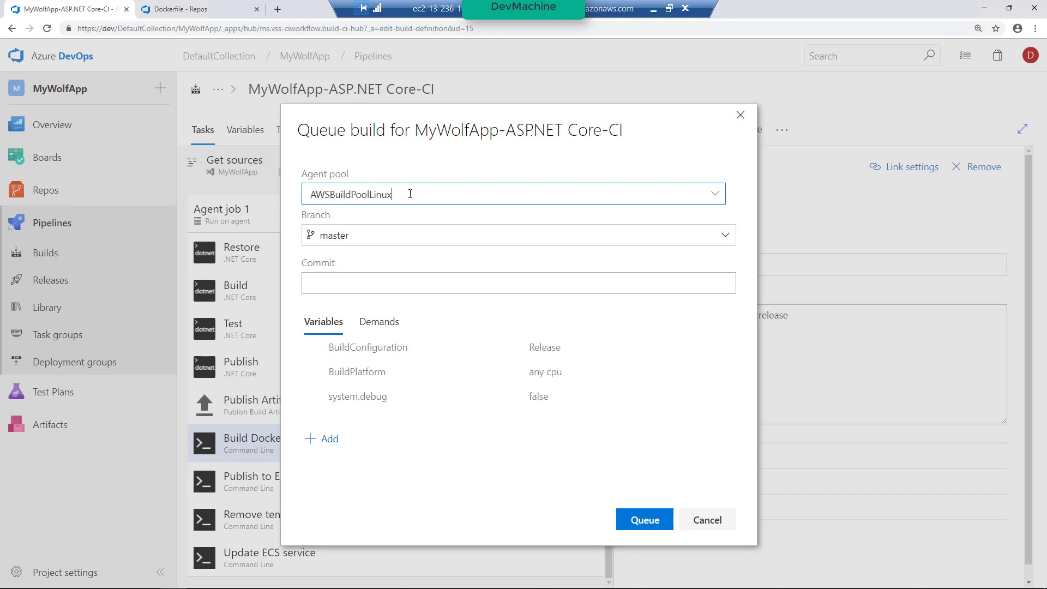
{"action": "left_click", "coordinate": [664, 523]}
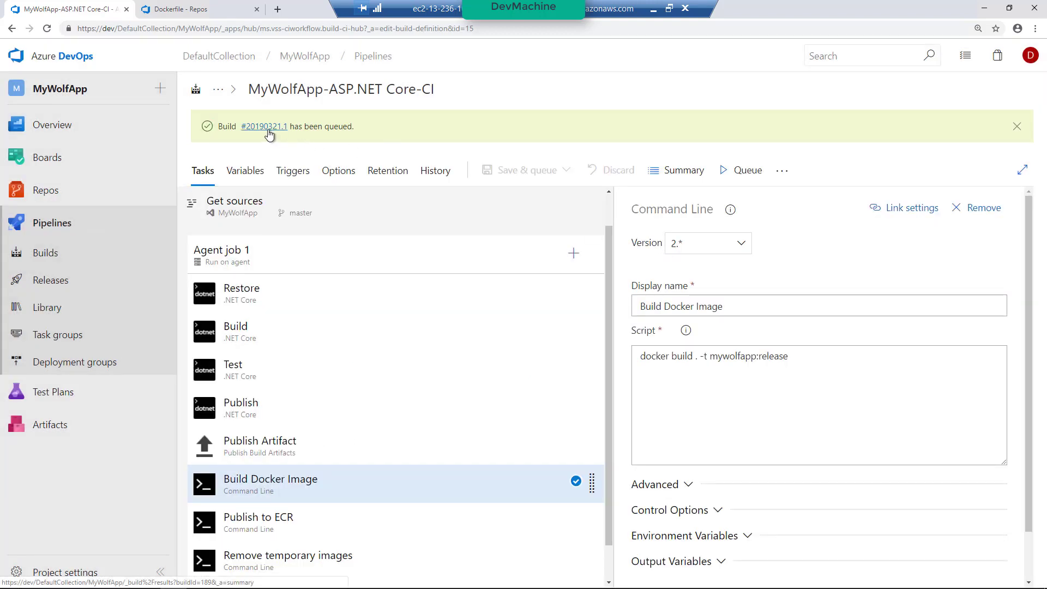
{"action": "left_click", "coordinate": [264, 127]}
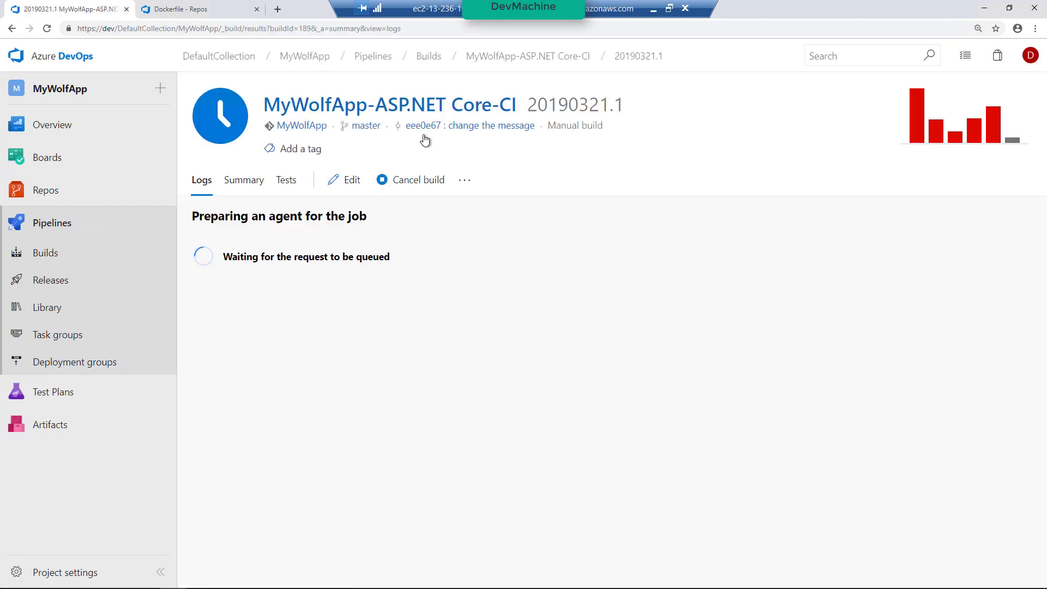